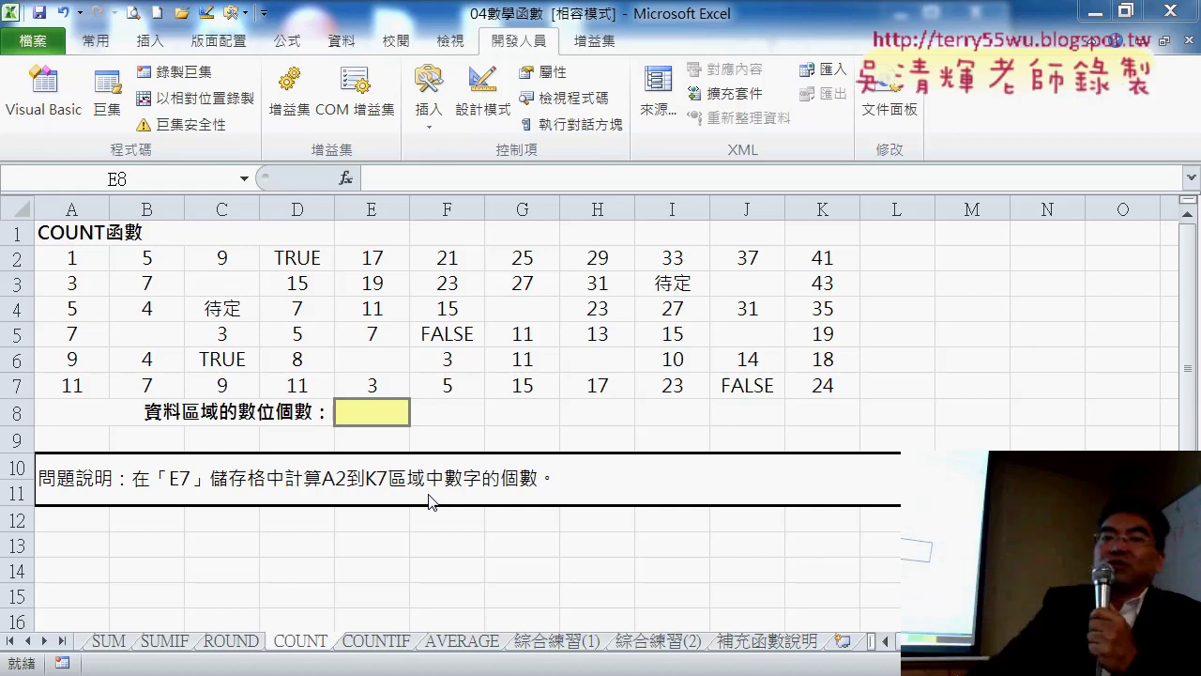
- Start a function in E8 and browse the 統計 (statistical) category to the COUNT functions
left_click(384, 414)
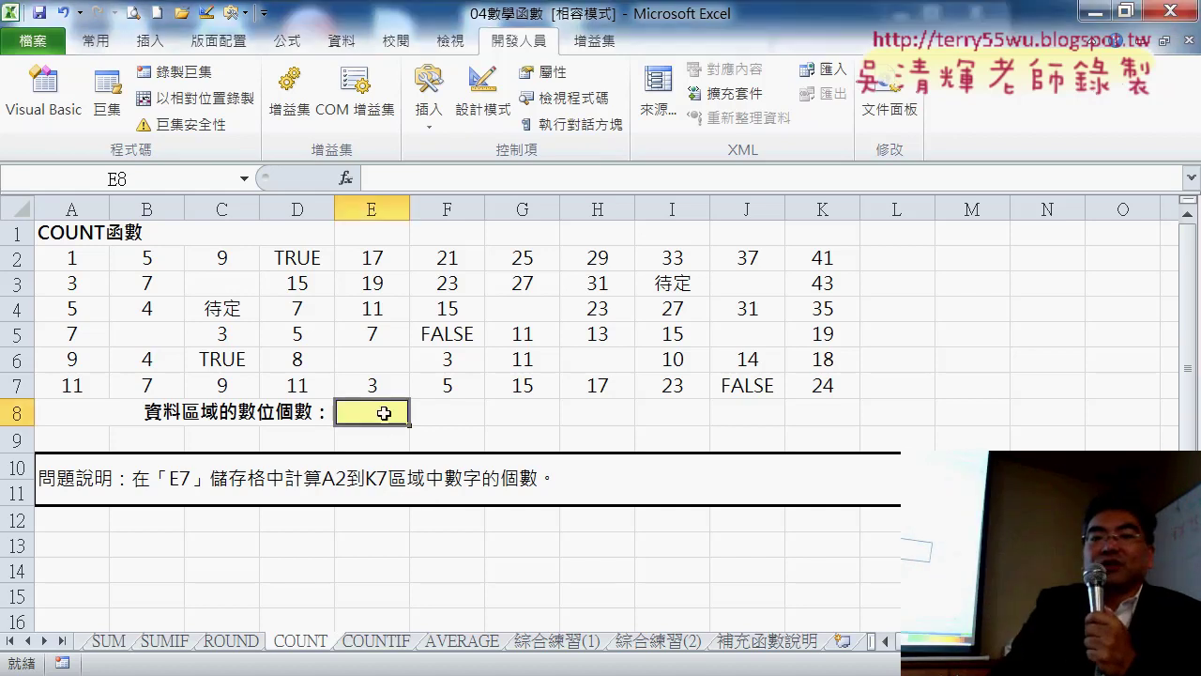
left_click(348, 178)
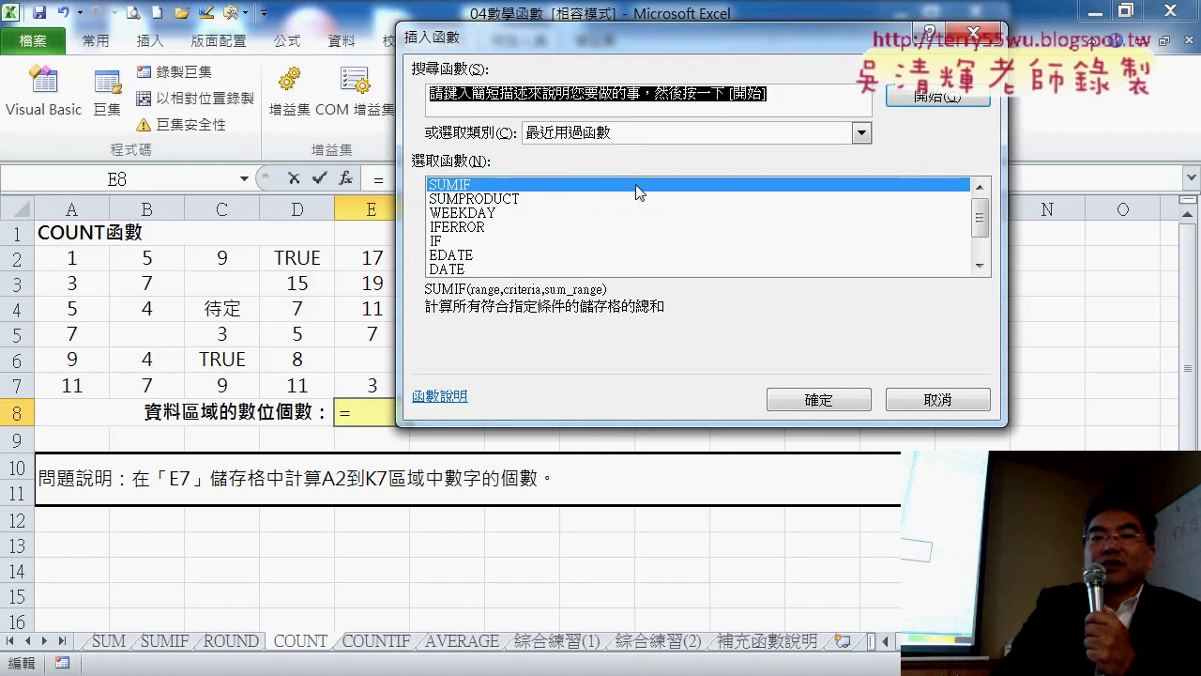
left_click(650, 135)
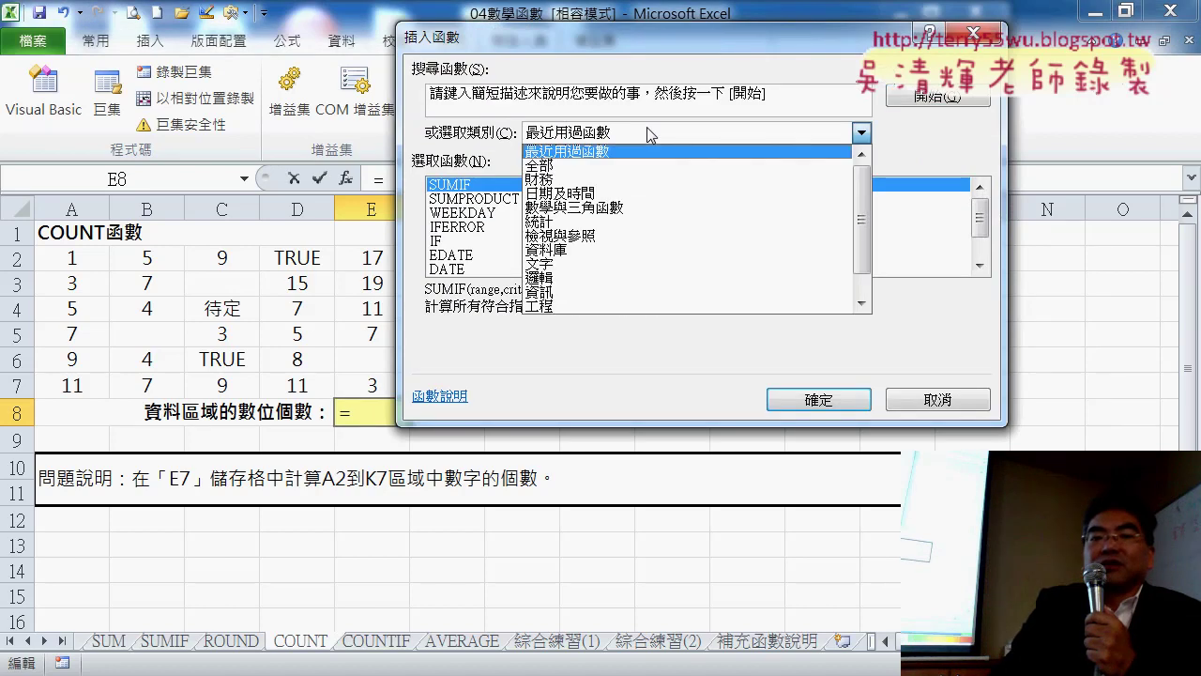
left_click(655, 222)
scroll(979, 205, "down", 10)
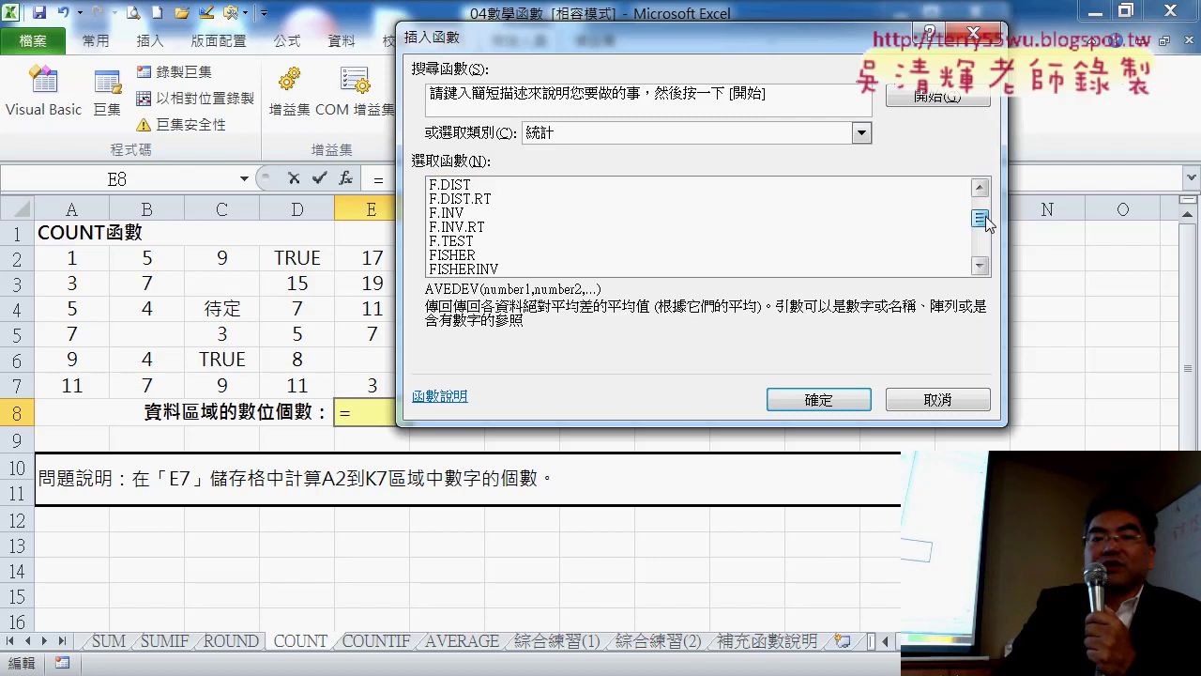
scroll(980, 206, "up", 10)
left_click(980, 266)
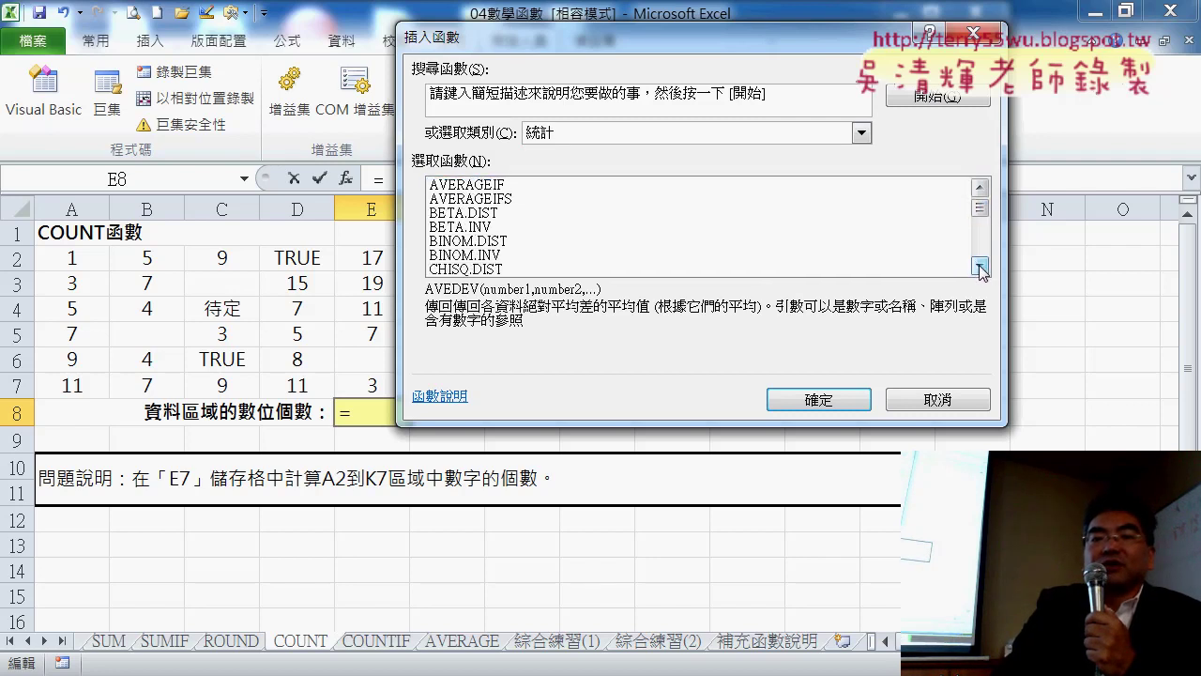
left_click(980, 267)
left_click(980, 267)
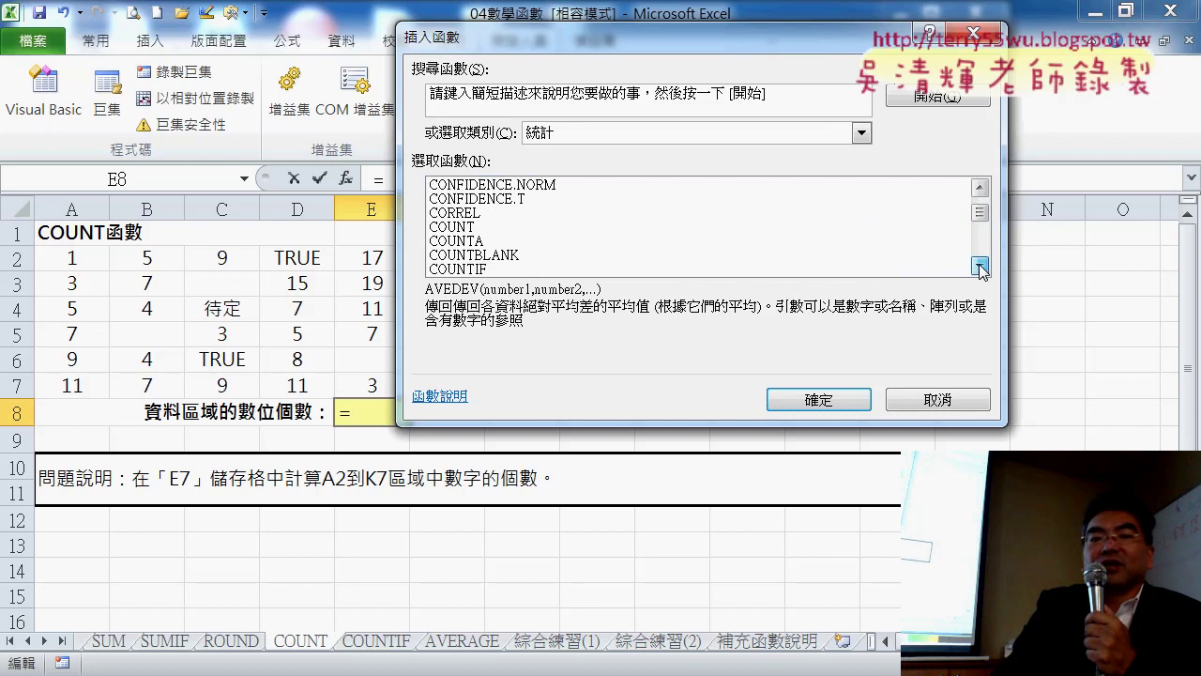
left_click(979, 266)
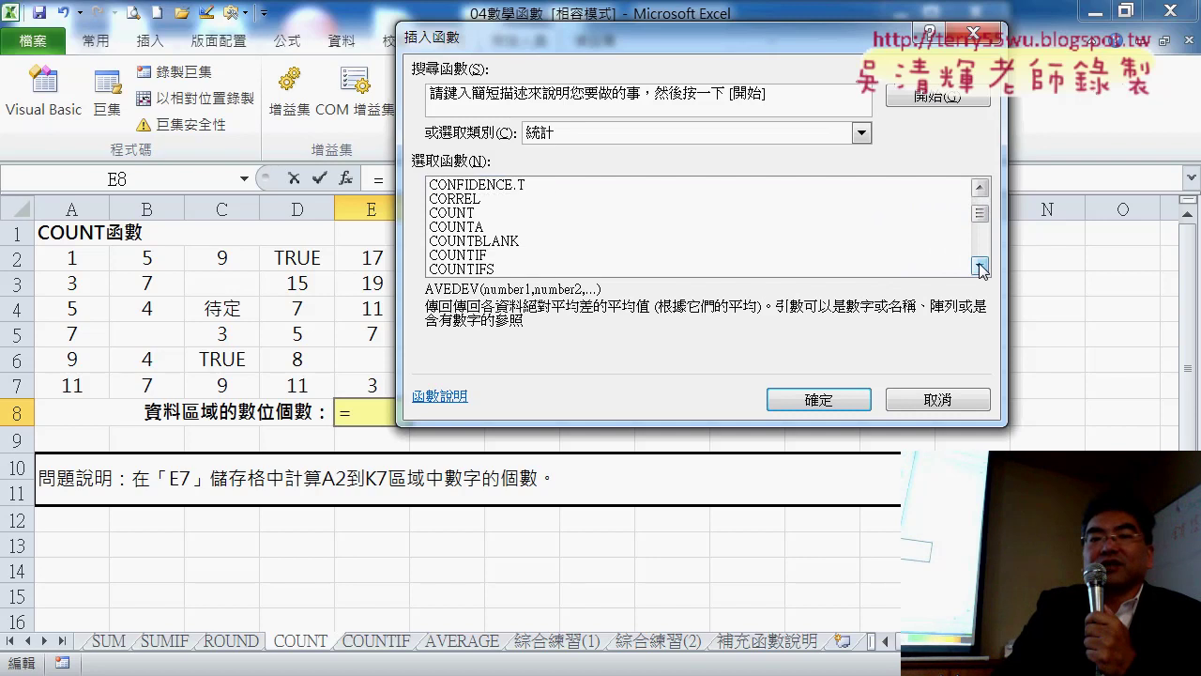
- Compare the COUNT, COUNTA, COUNTBLANK and COUNTIF descriptions, settling on COUNT
left_click(454, 215)
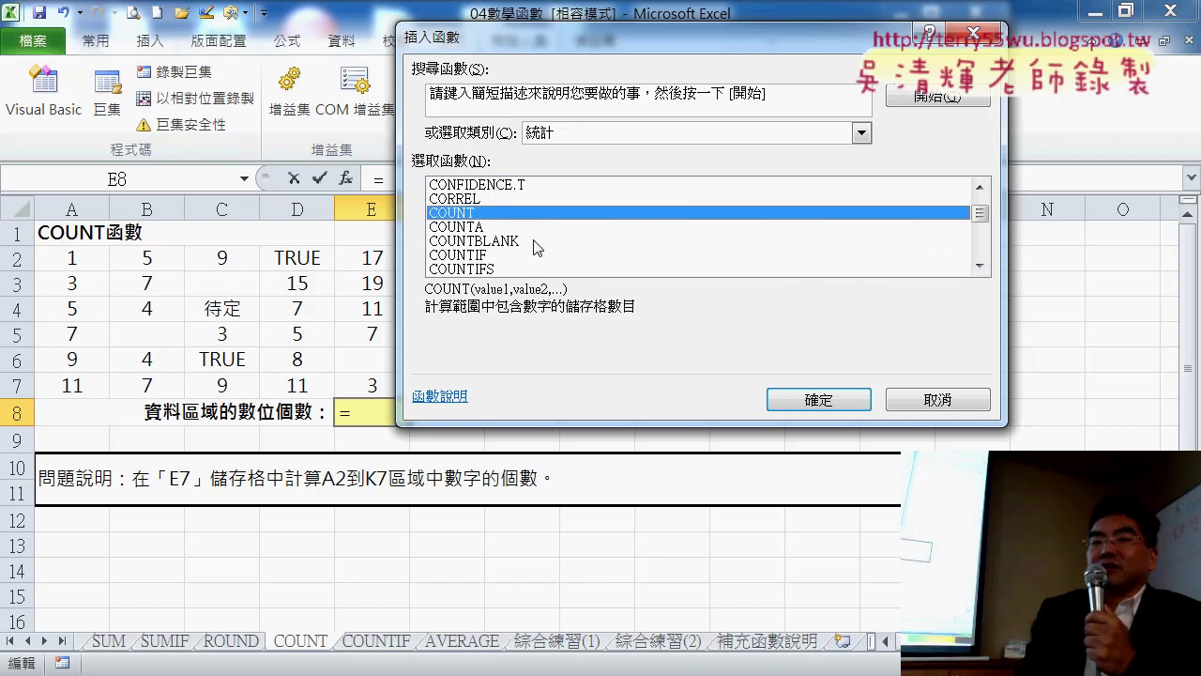
key("Down")
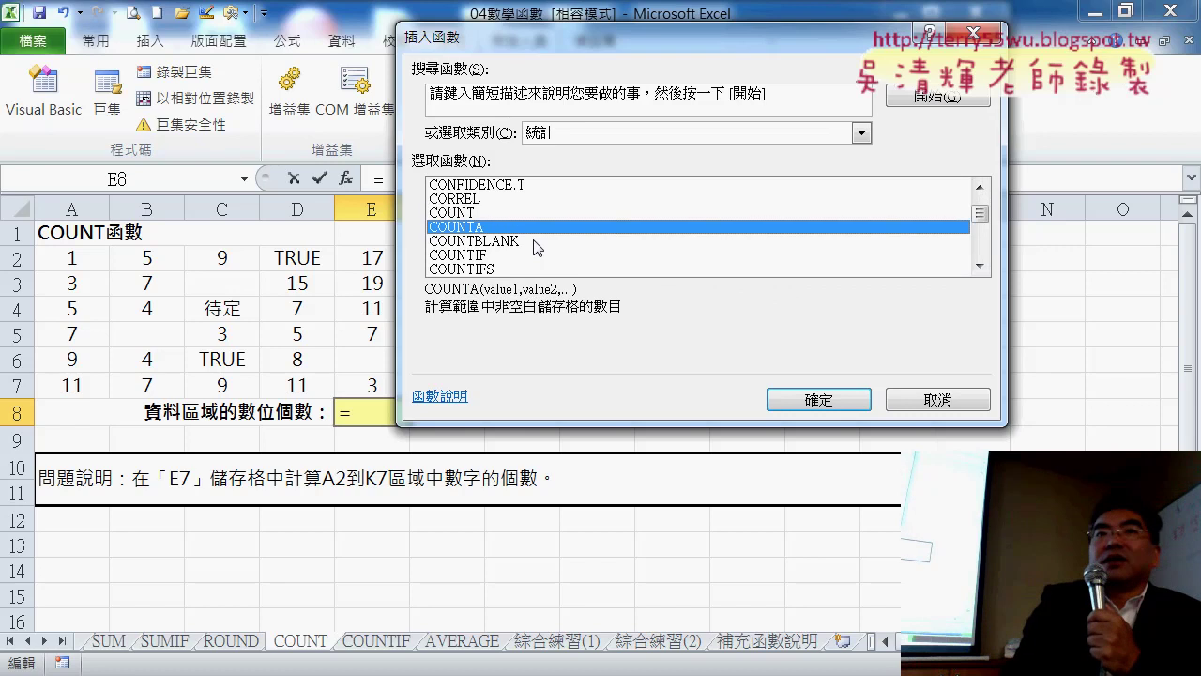
left_click(535, 242)
key("Down")
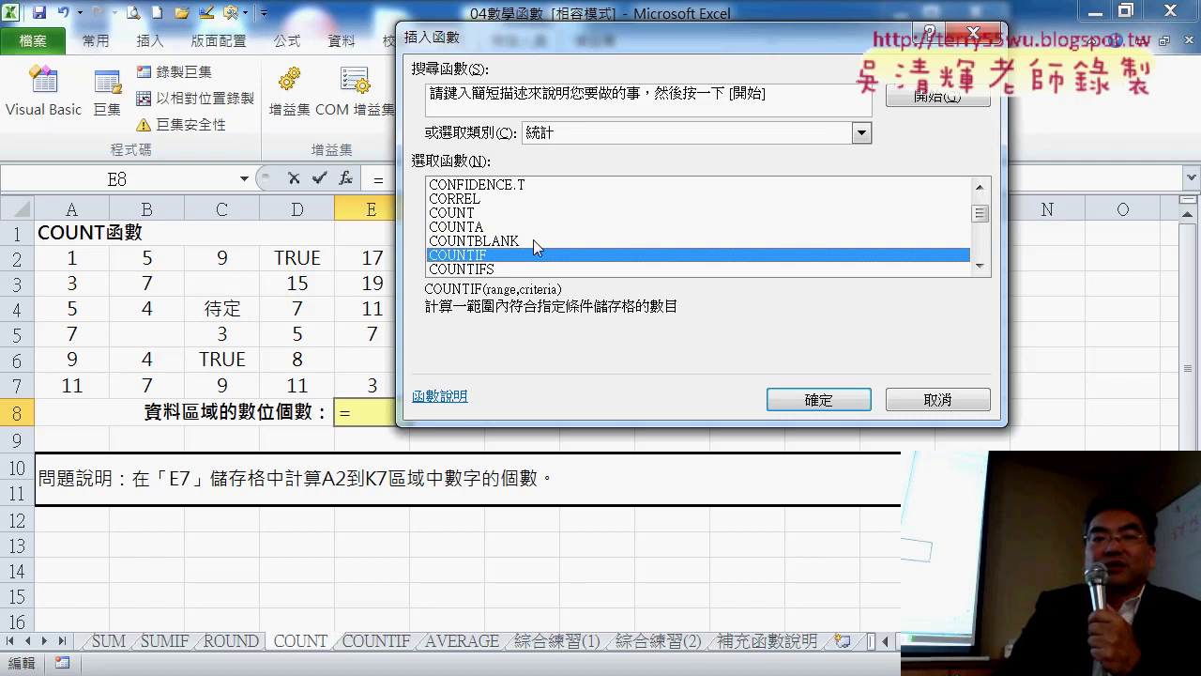
left_click(490, 214)
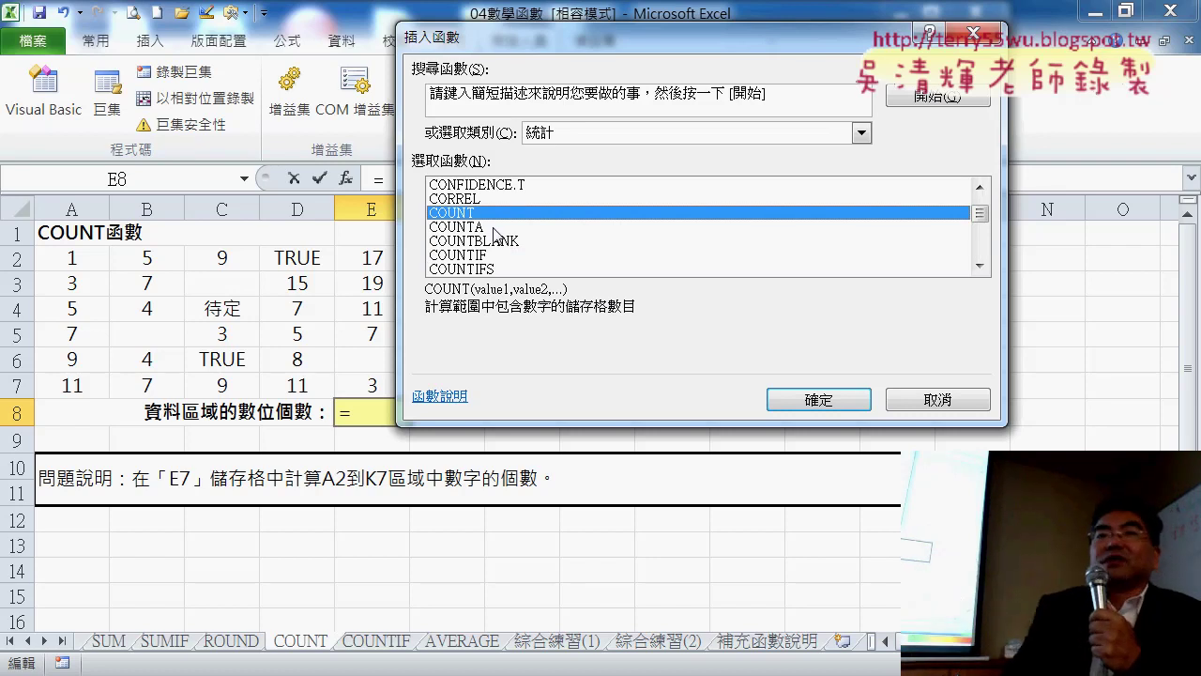
left_click(498, 228)
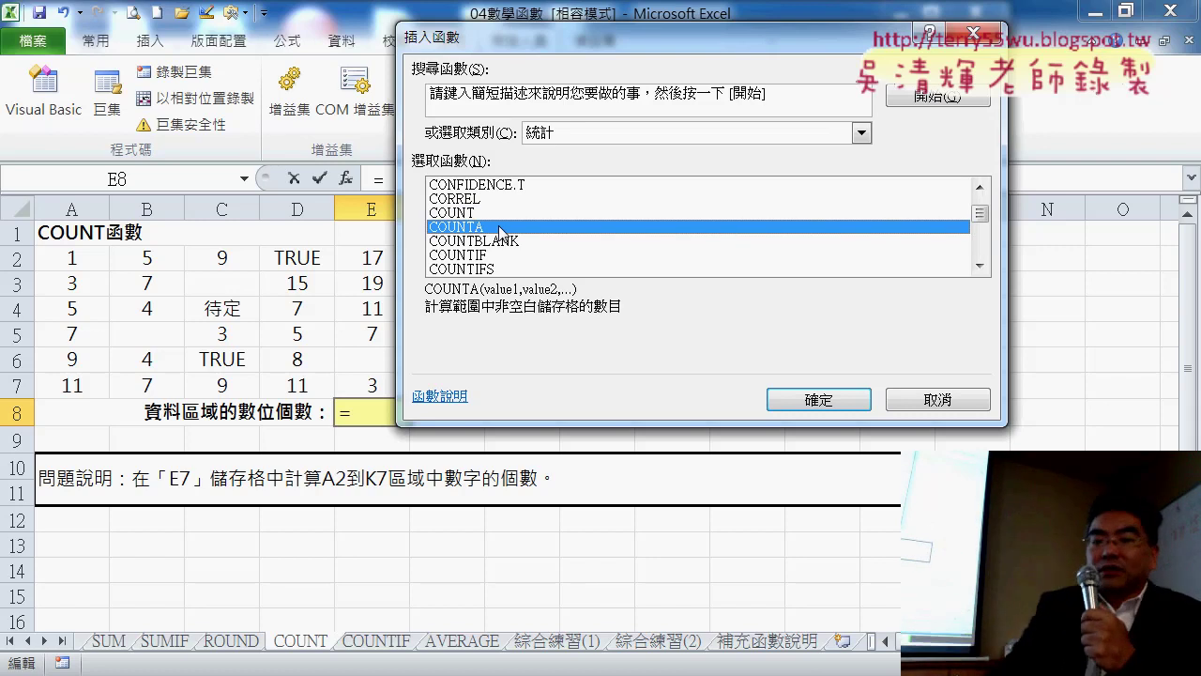
key("Down")
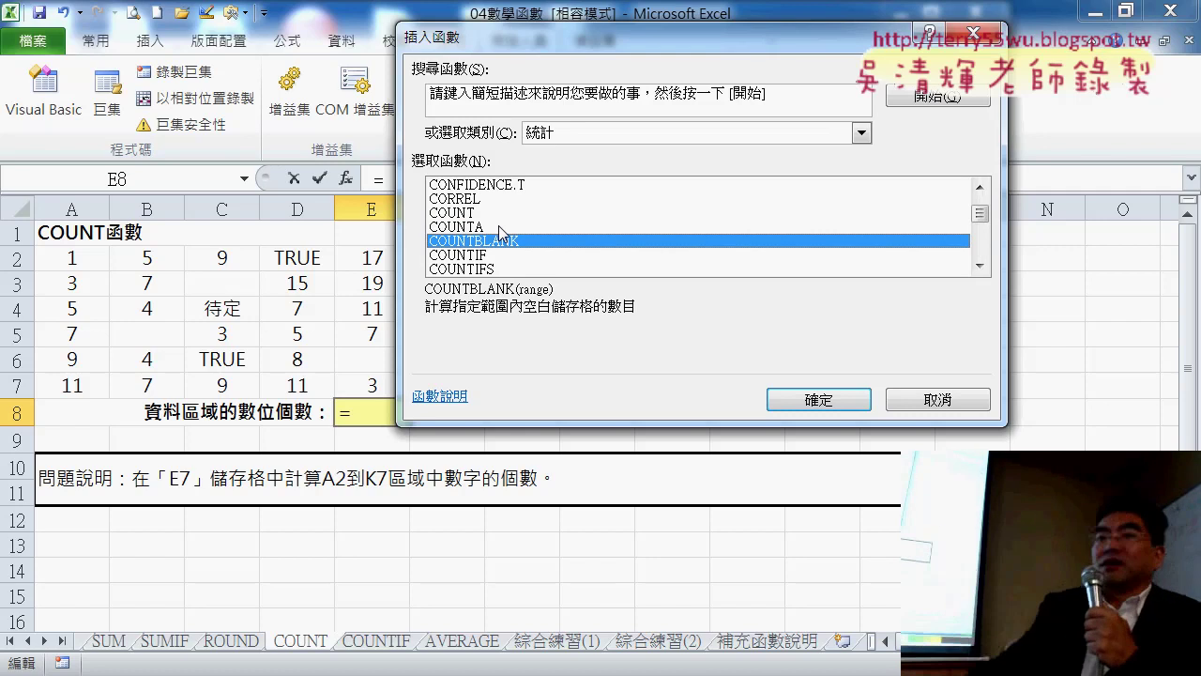
key("Down")
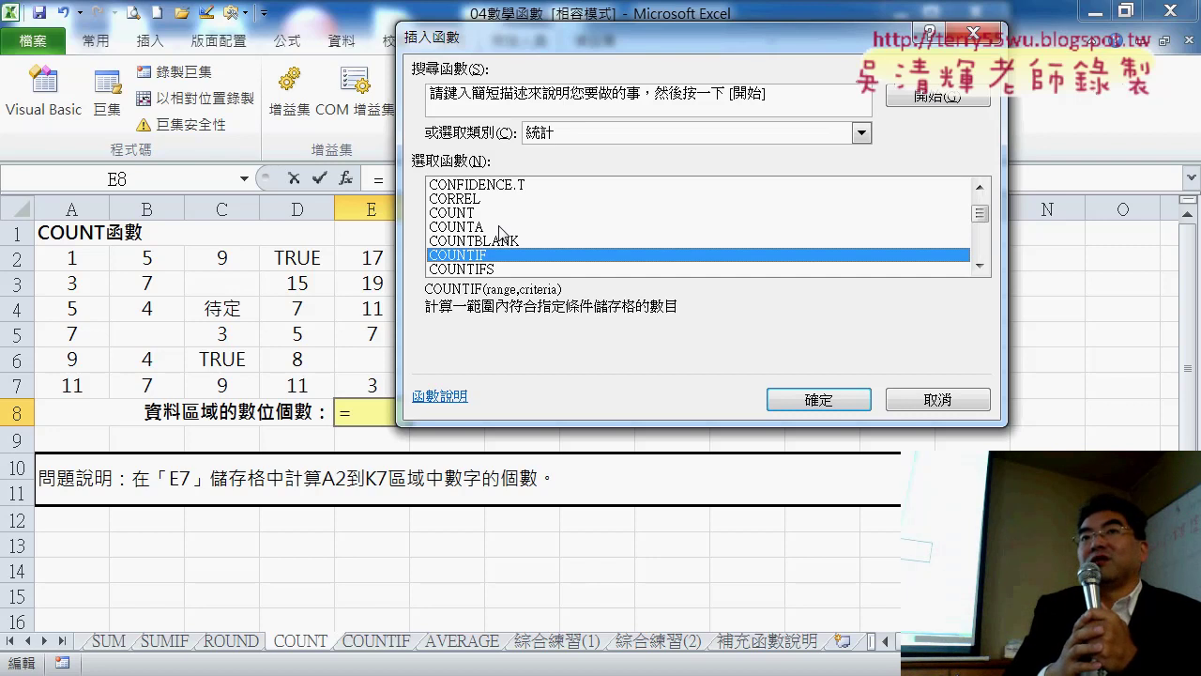
left_click(501, 227)
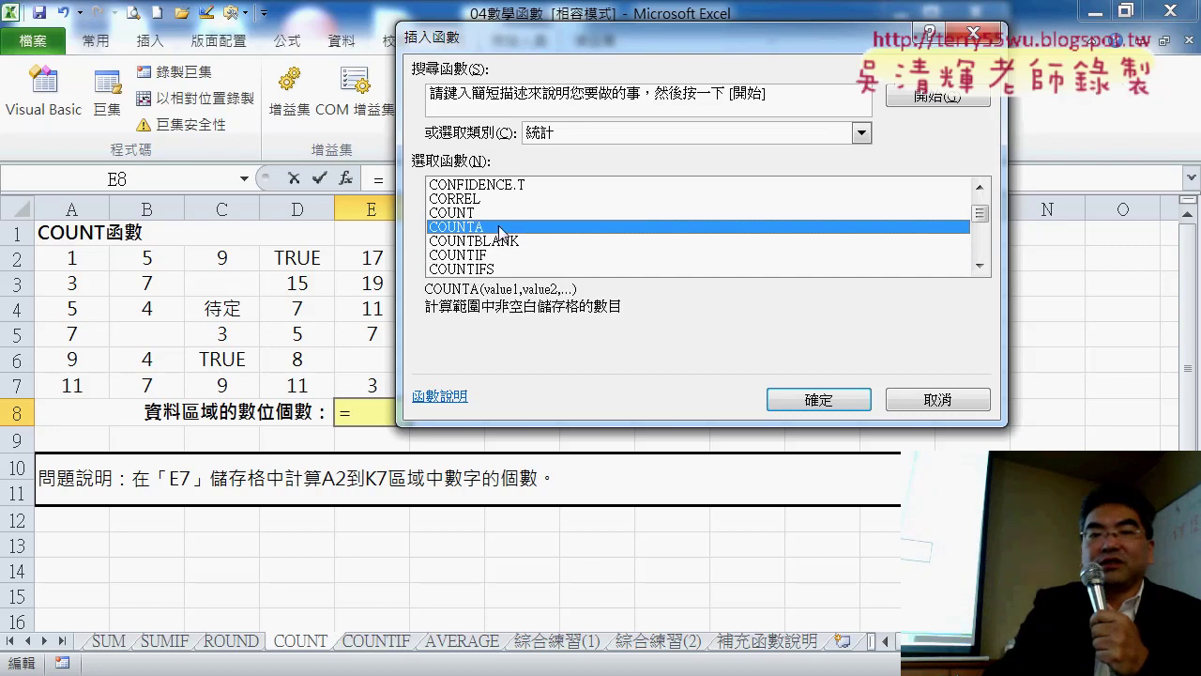
key("Up")
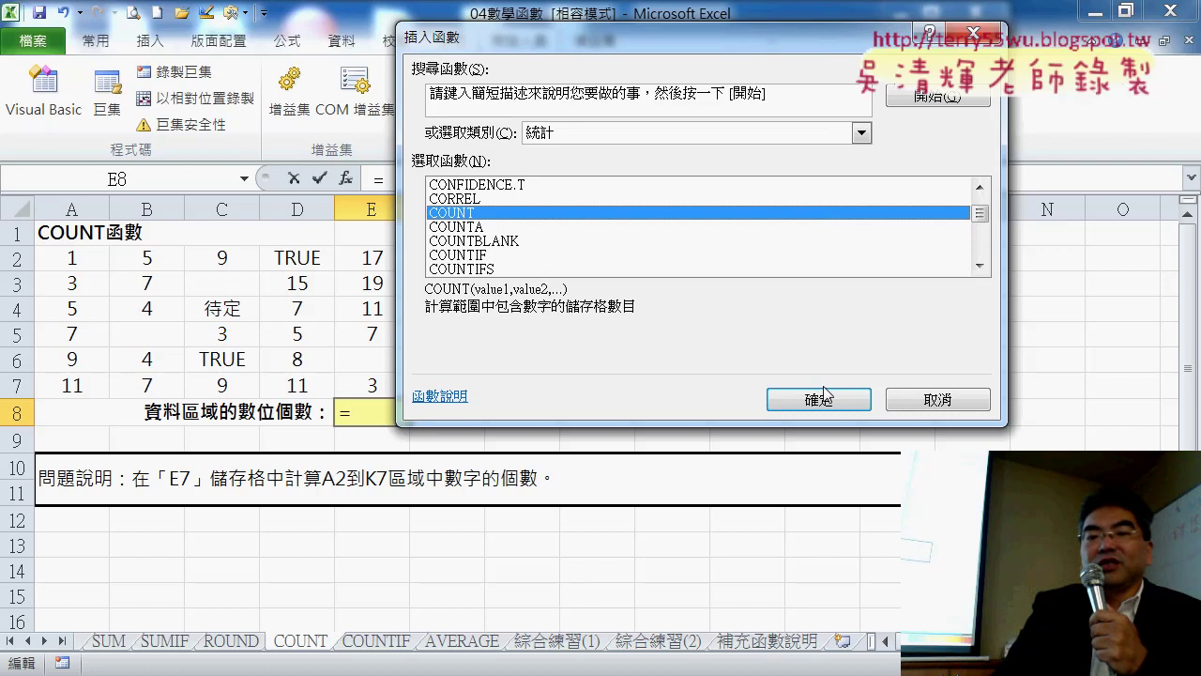
- Apply COUNT to A2:K7 so E8 returns 53, then select G8
left_click(824, 394)
mouse_move(75, 258)
left_mouse_down()
mouse_move(94, 278)
mouse_move(552, 371)
mouse_move(798, 387)
left_mouse_up()
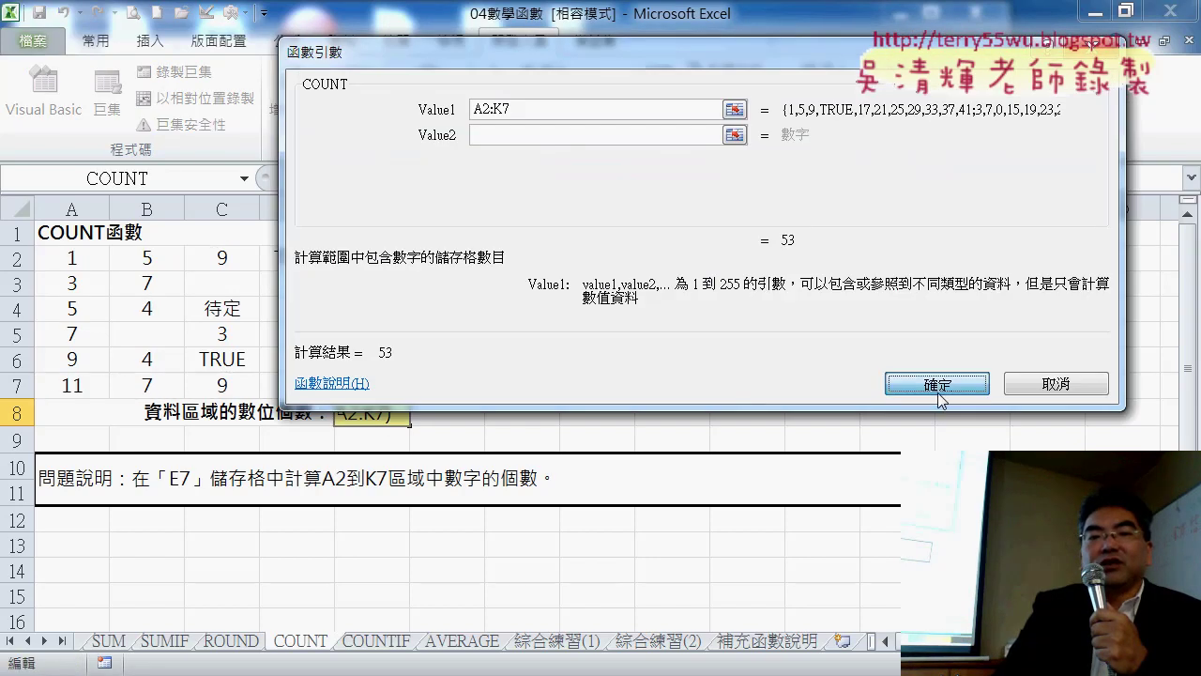
left_click(936, 384)
left_click(459, 415)
left_click(526, 413)
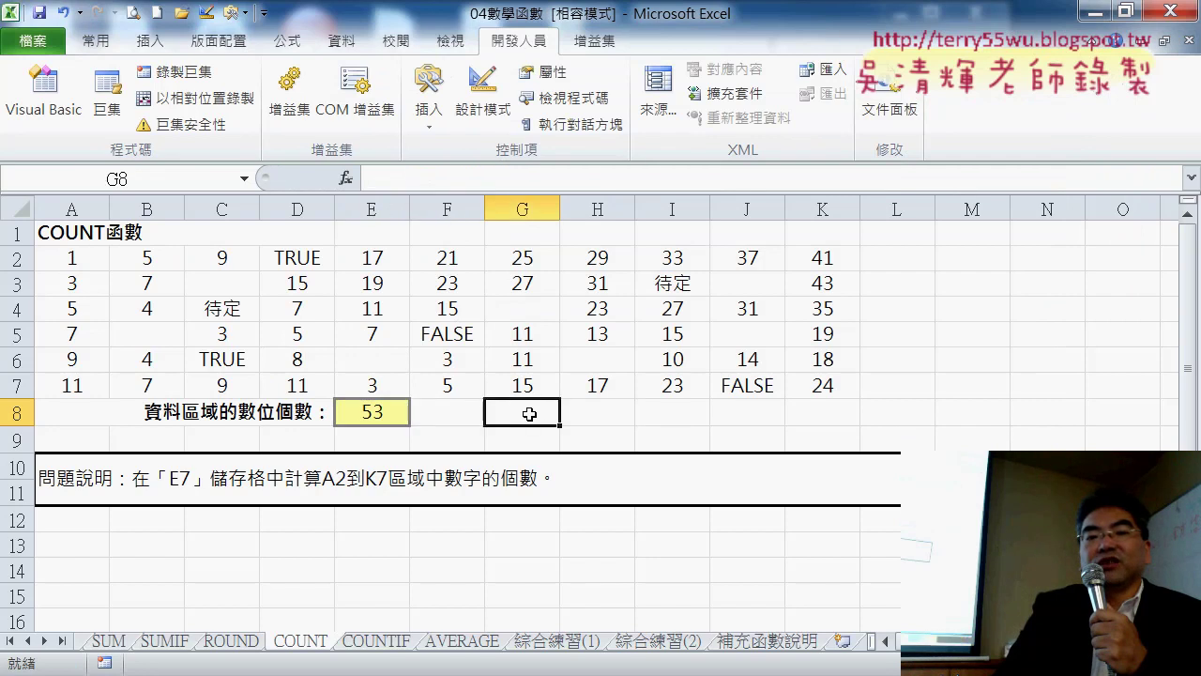
- Insert COUNTA over A2:K7 in G8, returning 59, then select I8
left_click(346, 178)
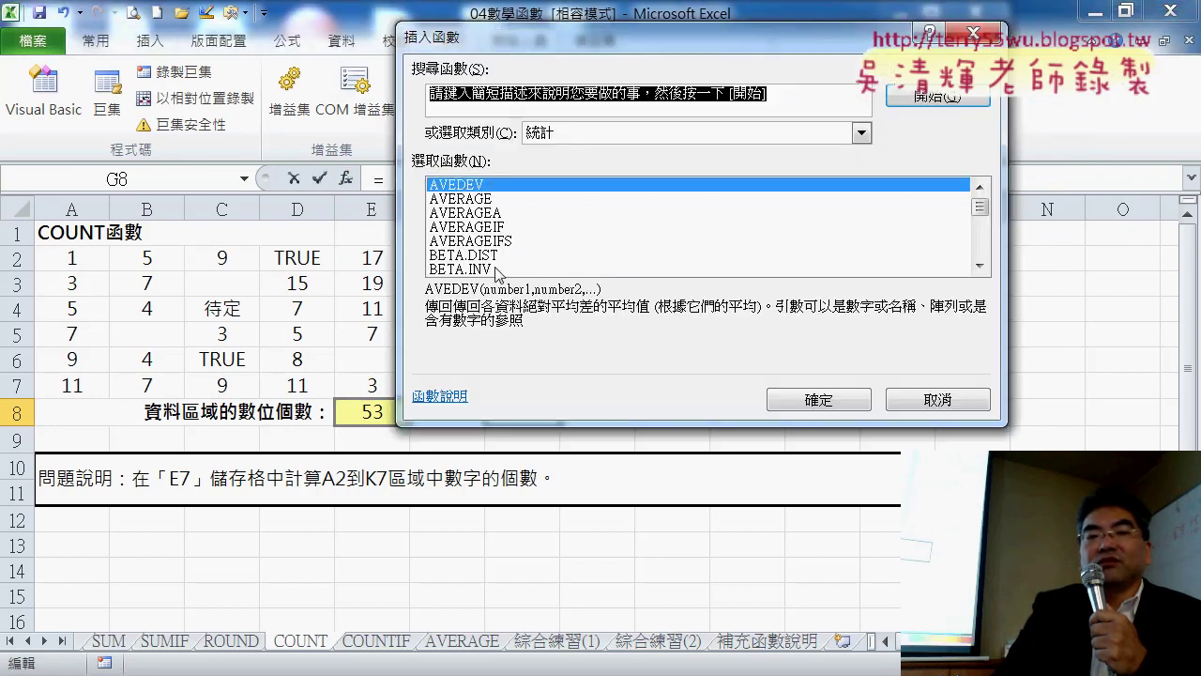
left_click(985, 244)
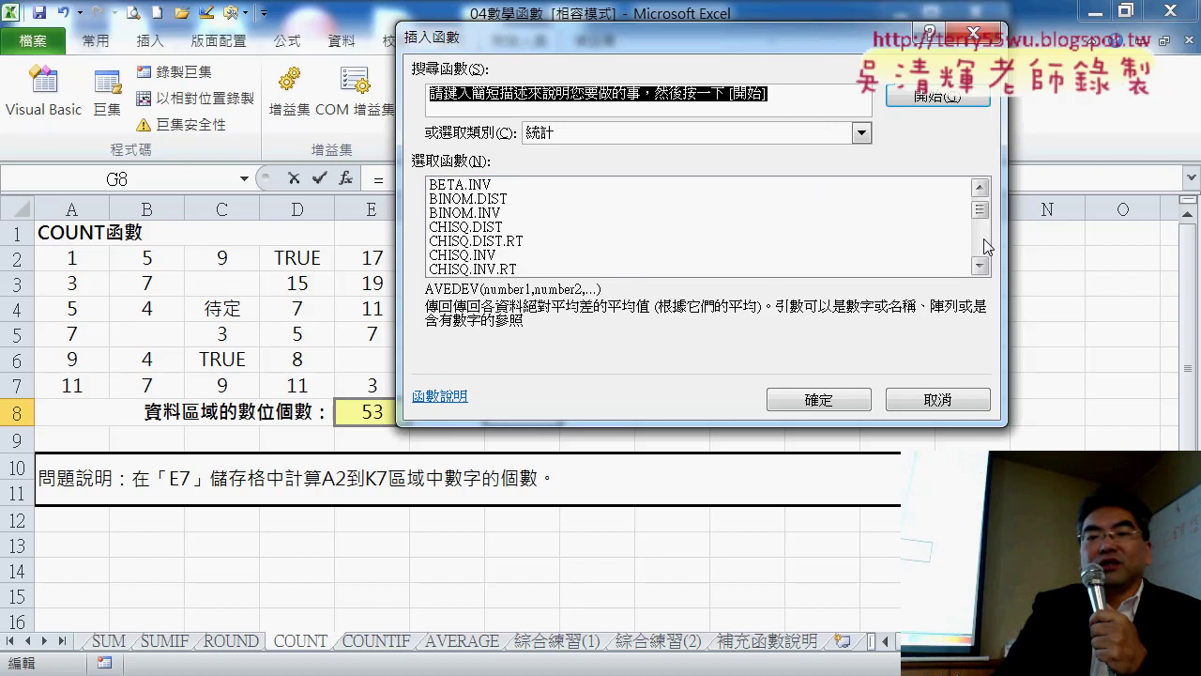
left_click(986, 246)
left_click(550, 269)
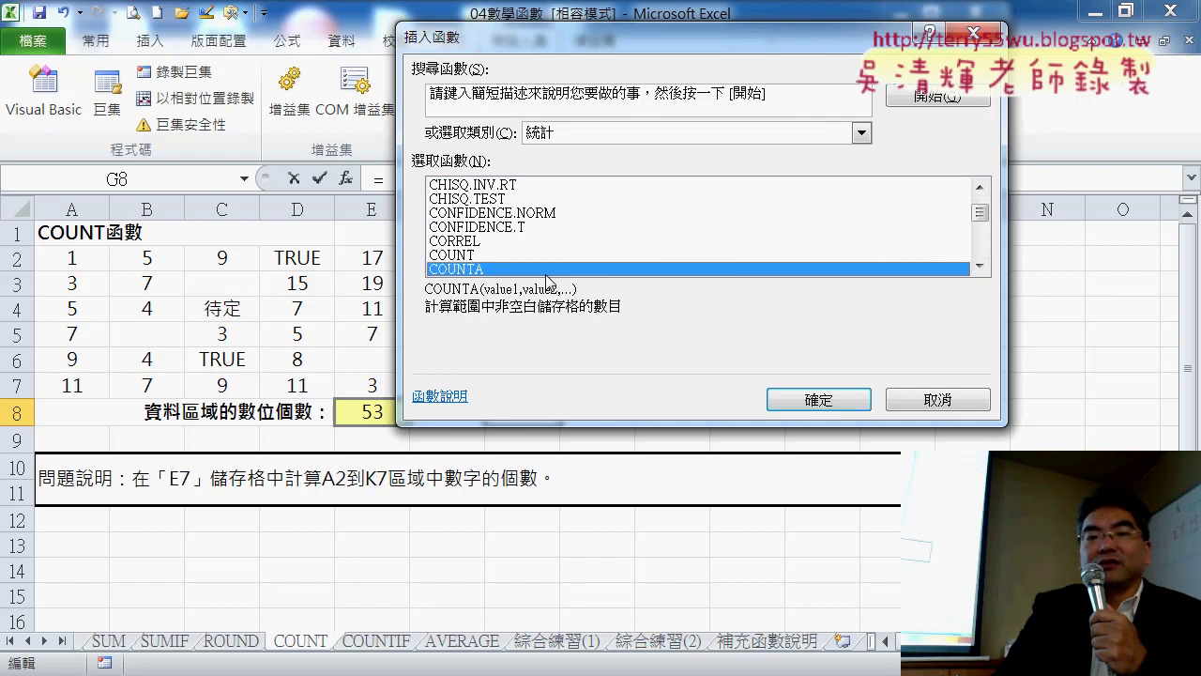
left_click(825, 399)
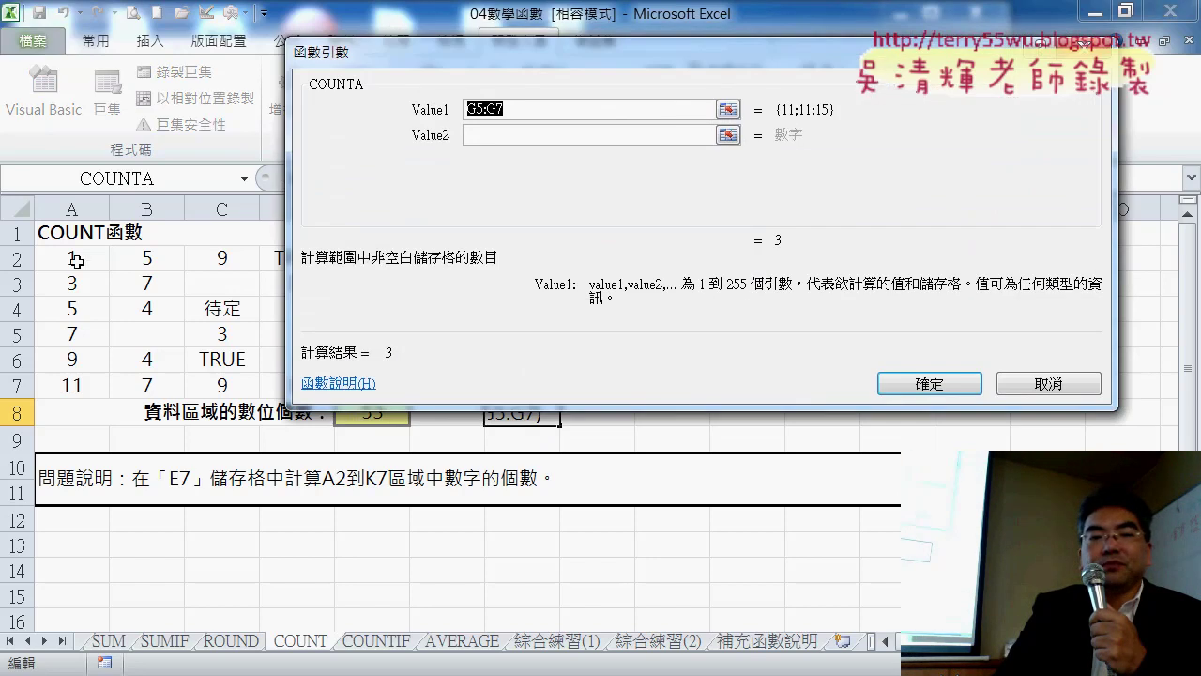
left_click_drag(76, 260, 831, 385)
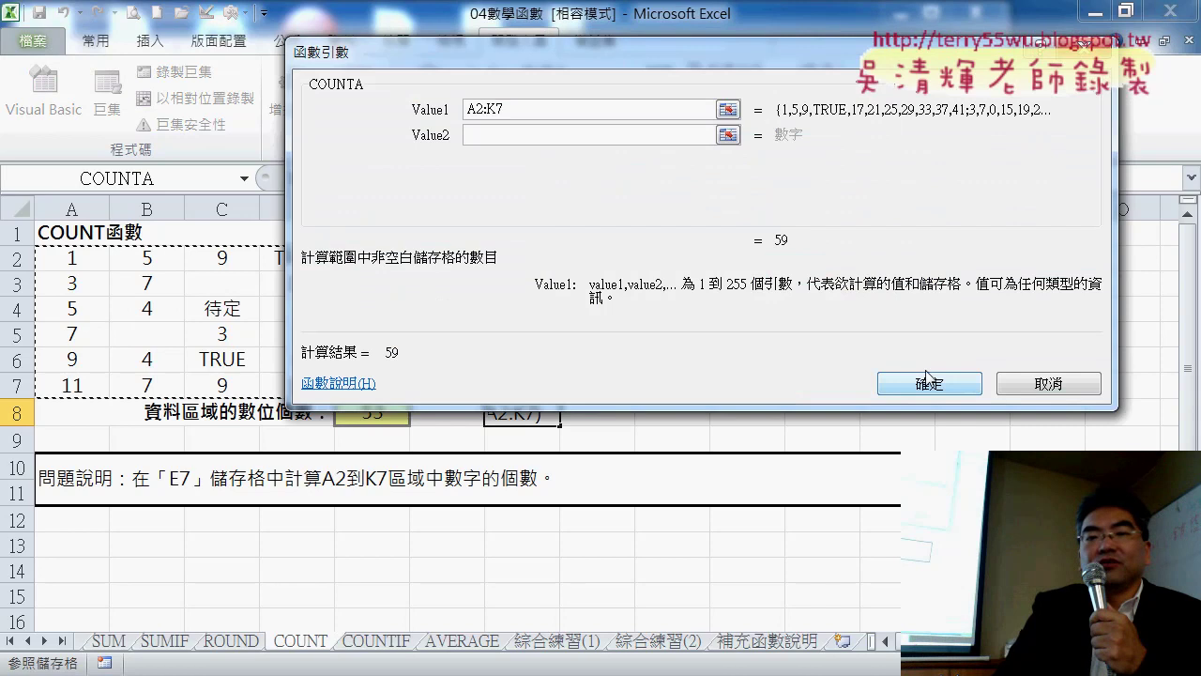
left_click(927, 382)
left_click(677, 411)
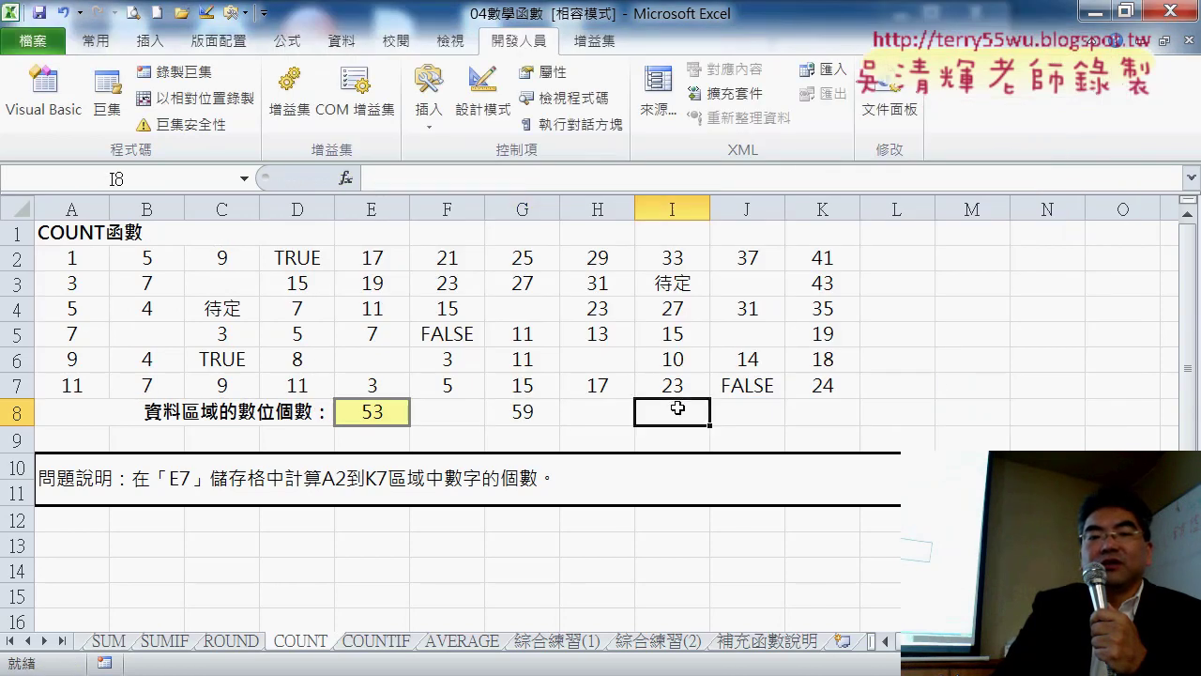
- Insert COUNTBLANK over A2:K7 in I8, returning 7, then start a function in K8
left_click(344, 179)
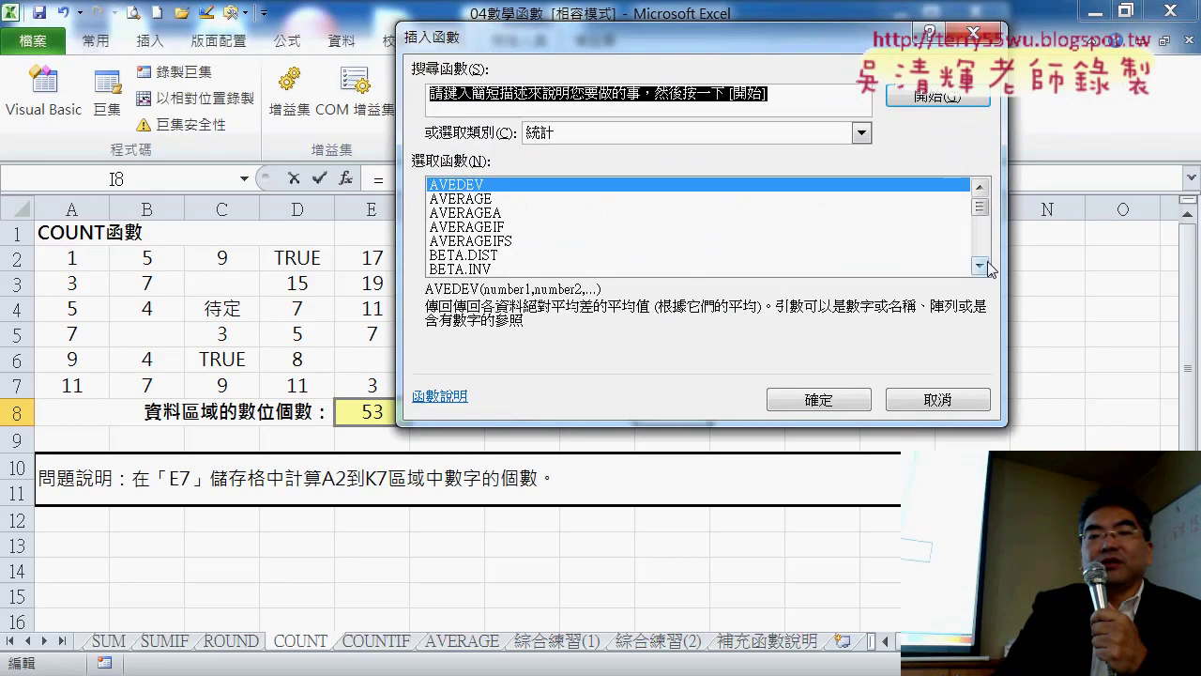
left_click(980, 266)
left_click(981, 266)
left_click(981, 266)
left_click(980, 265)
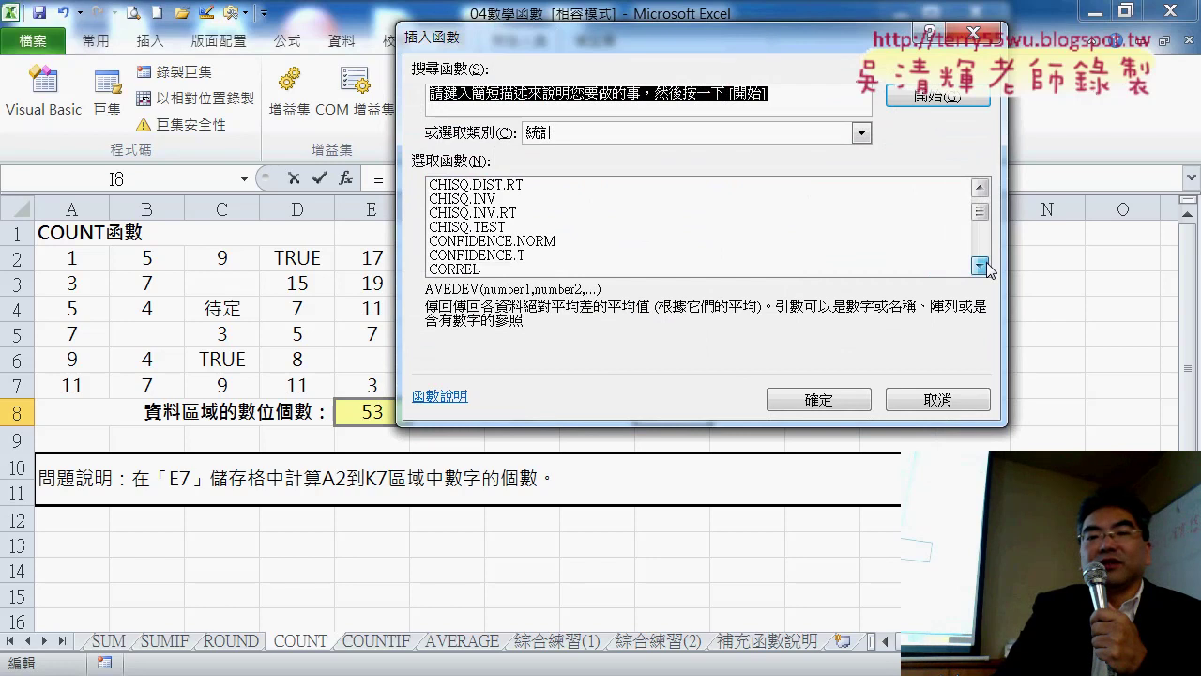
left_click(981, 266)
left_click(980, 266)
left_click(493, 255)
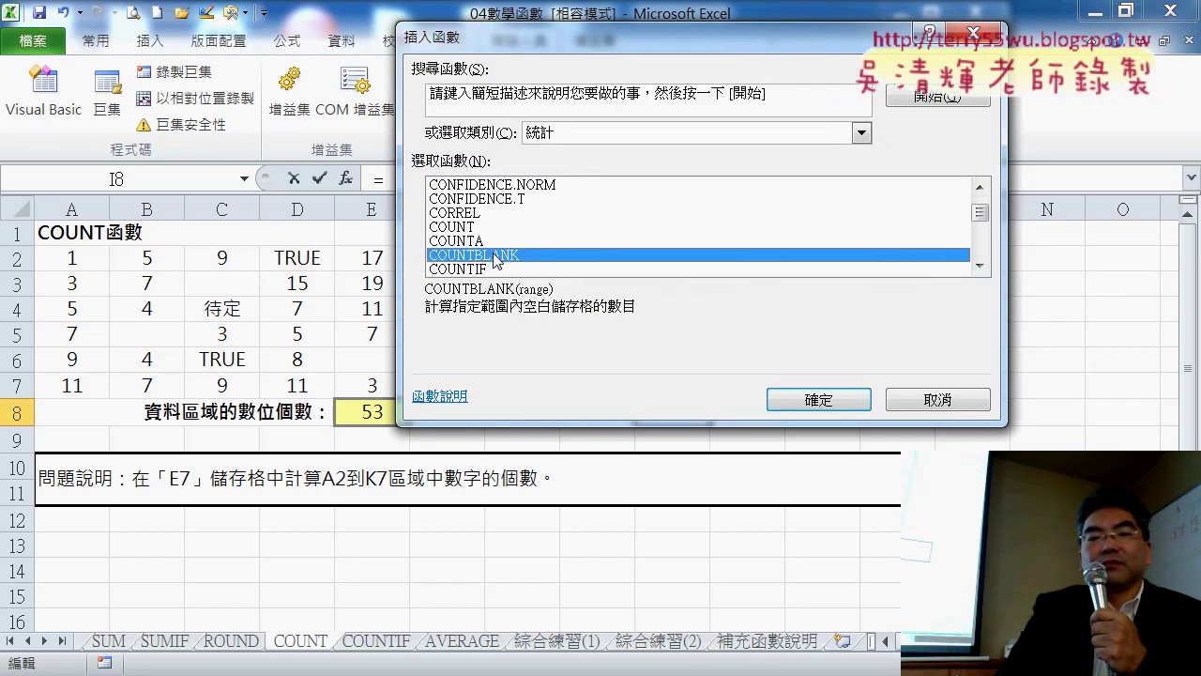
double_click(495, 259)
left_click_drag(82, 258, 816, 395)
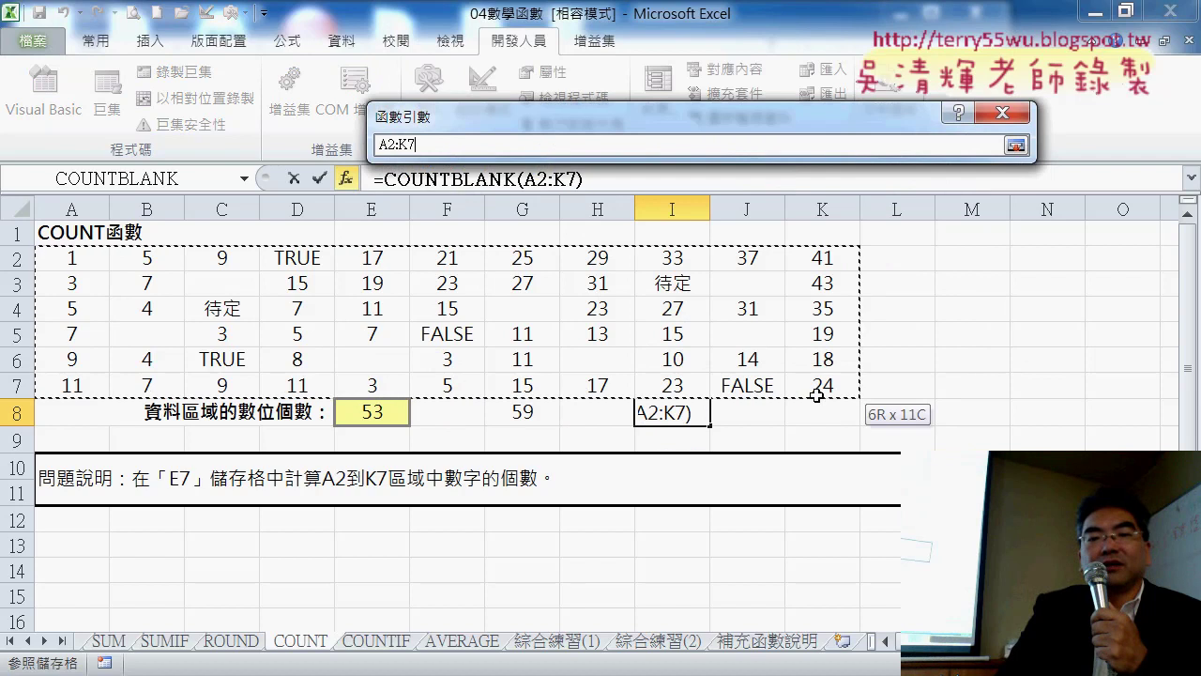
left_click(1007, 391)
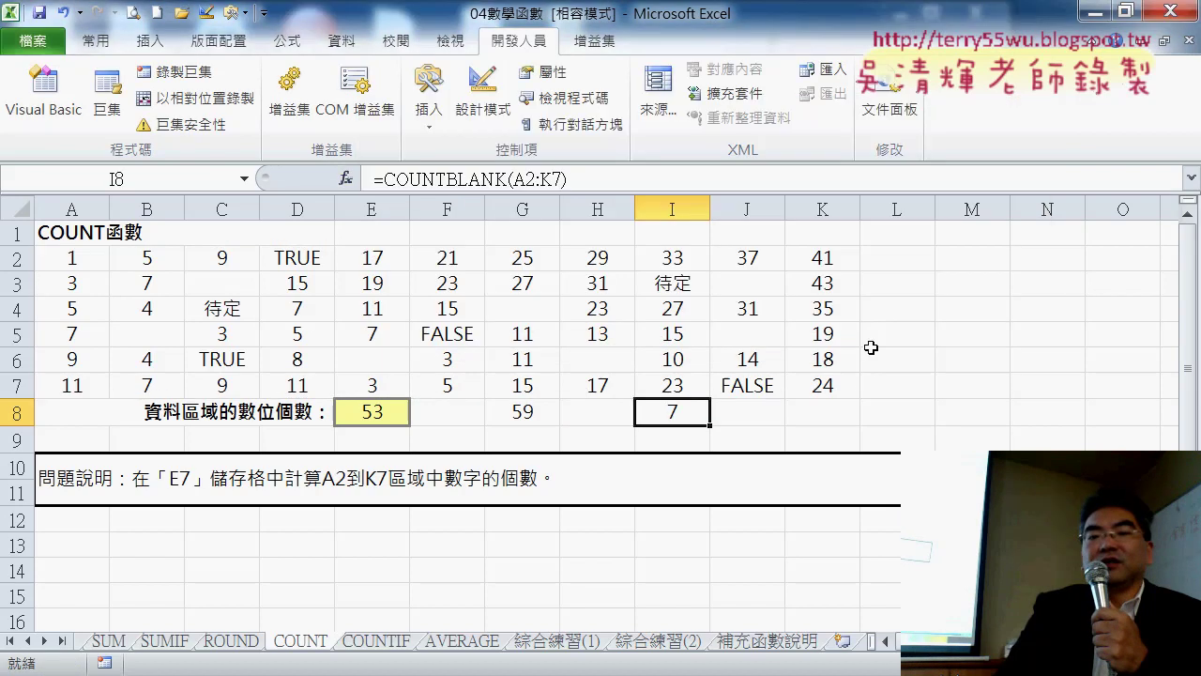
left_click(825, 417)
left_click(346, 178)
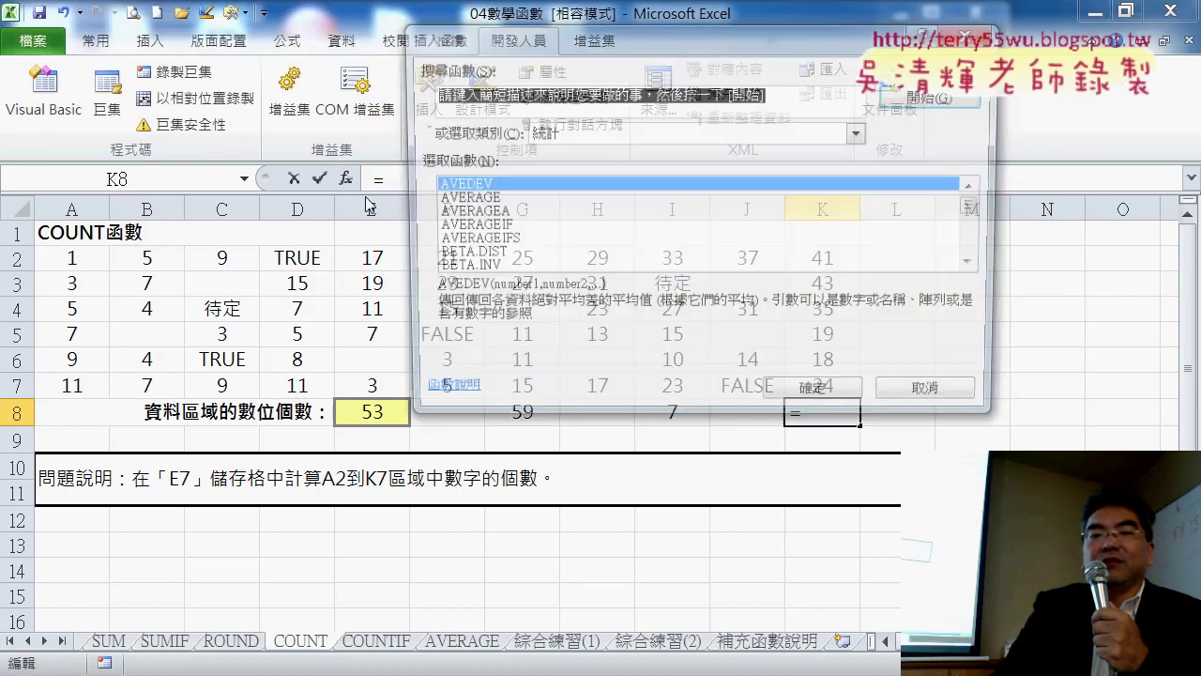
- Choose COUNTIF for K8 and set its range to A2:K7
left_click(979, 266)
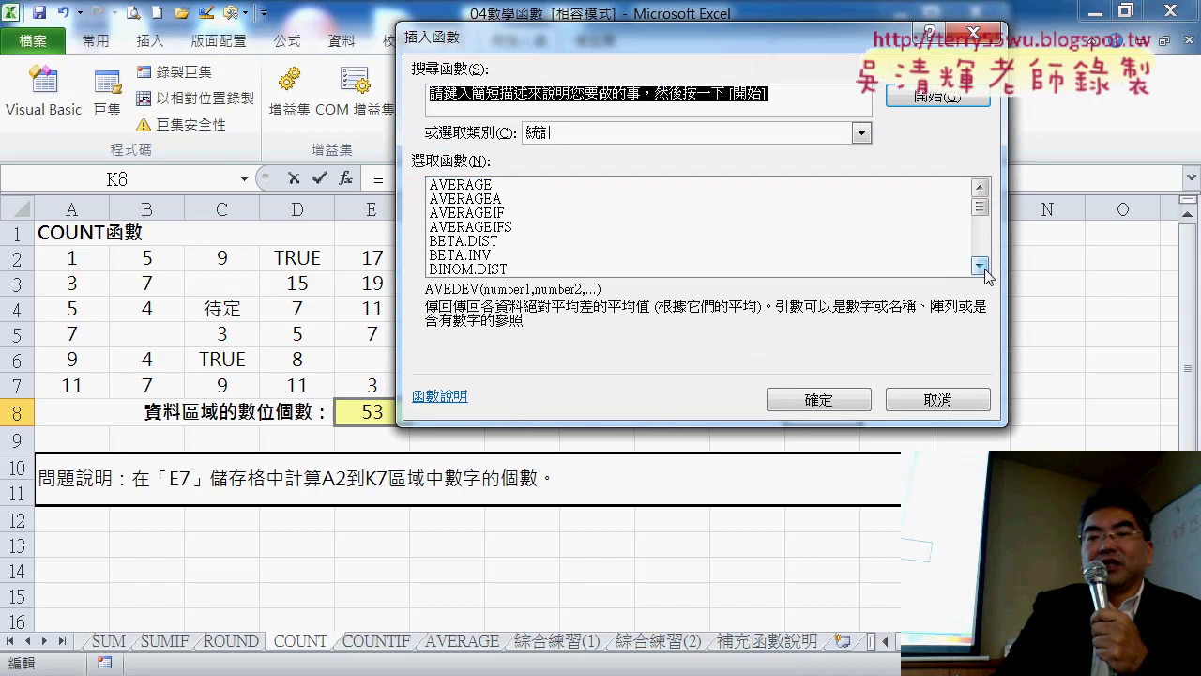
left_click(980, 267)
left_click(980, 267)
left_click(980, 267)
left_click(980, 266)
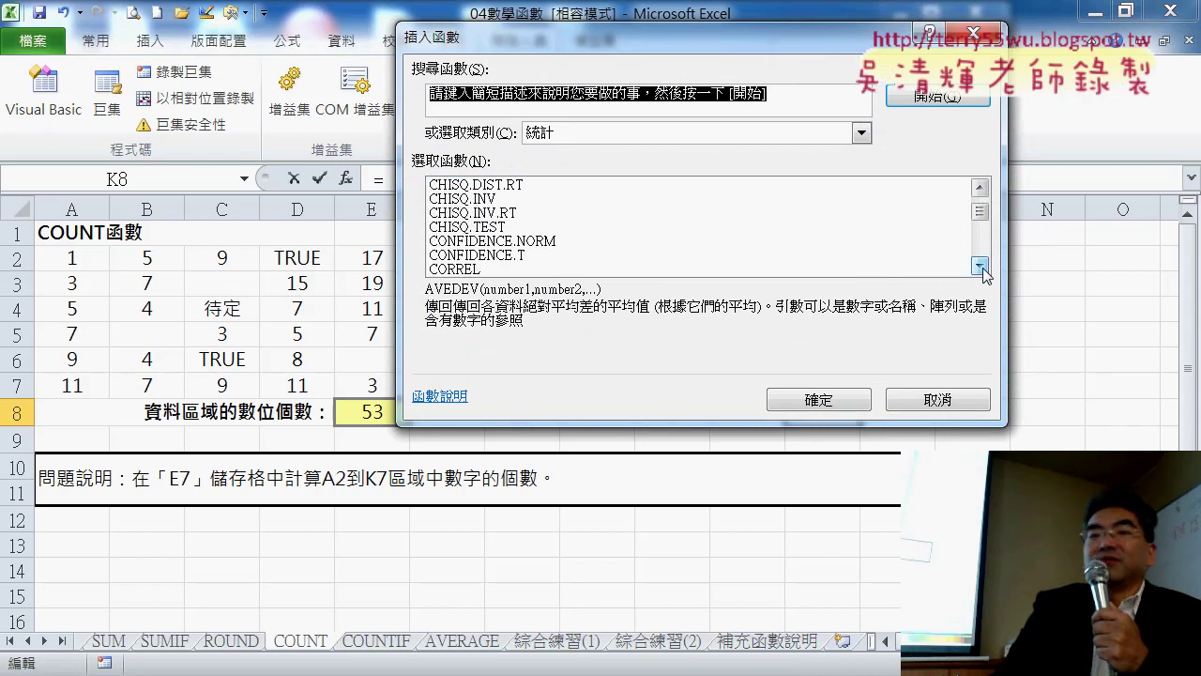
left_click(979, 267)
left_click(980, 266)
left_click(980, 267)
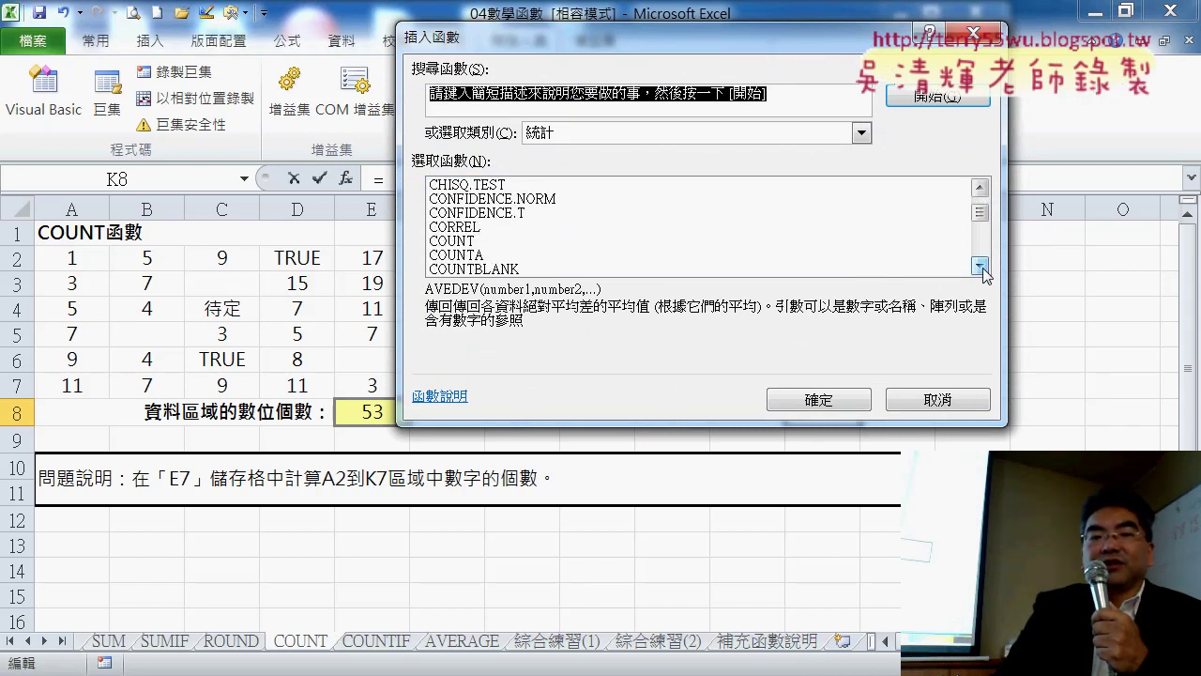
left_click(979, 267)
left_click(556, 269)
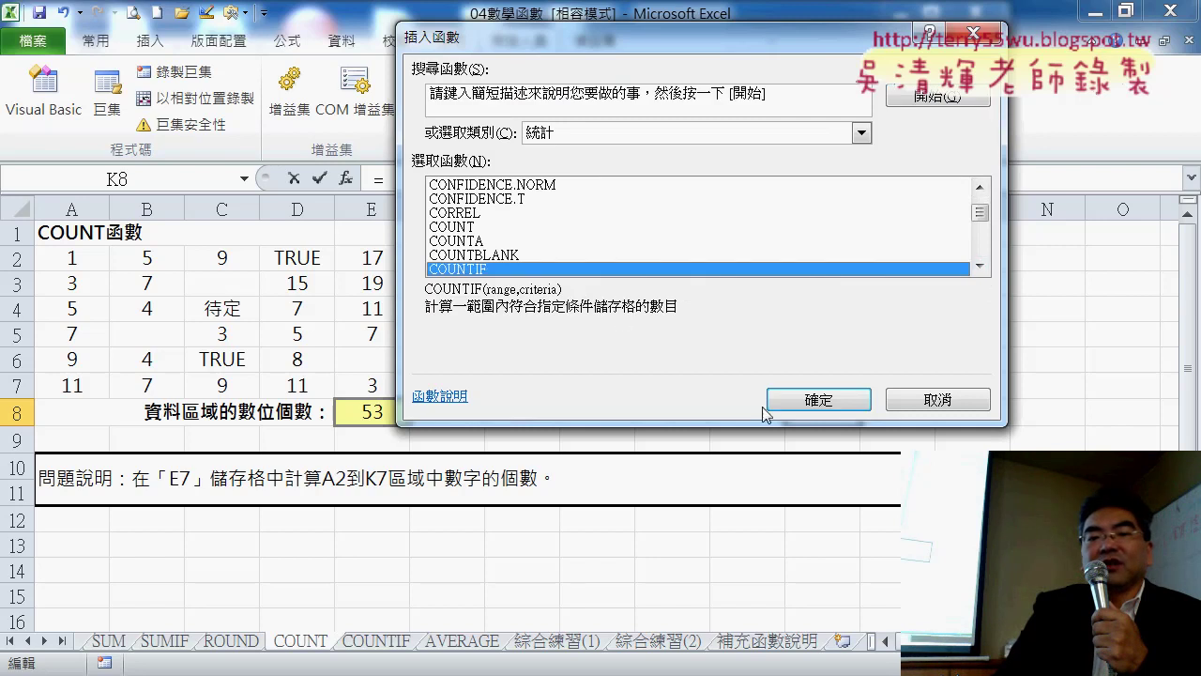
left_click(818, 399)
mouse_move(71, 257)
left_mouse_down()
mouse_move(610, 388)
mouse_move(822, 385)
left_mouse_up()
- Enter the ">30" criterion so K8 returns 7, then open the 黑名單篩選_ workbook
left_click(559, 177)
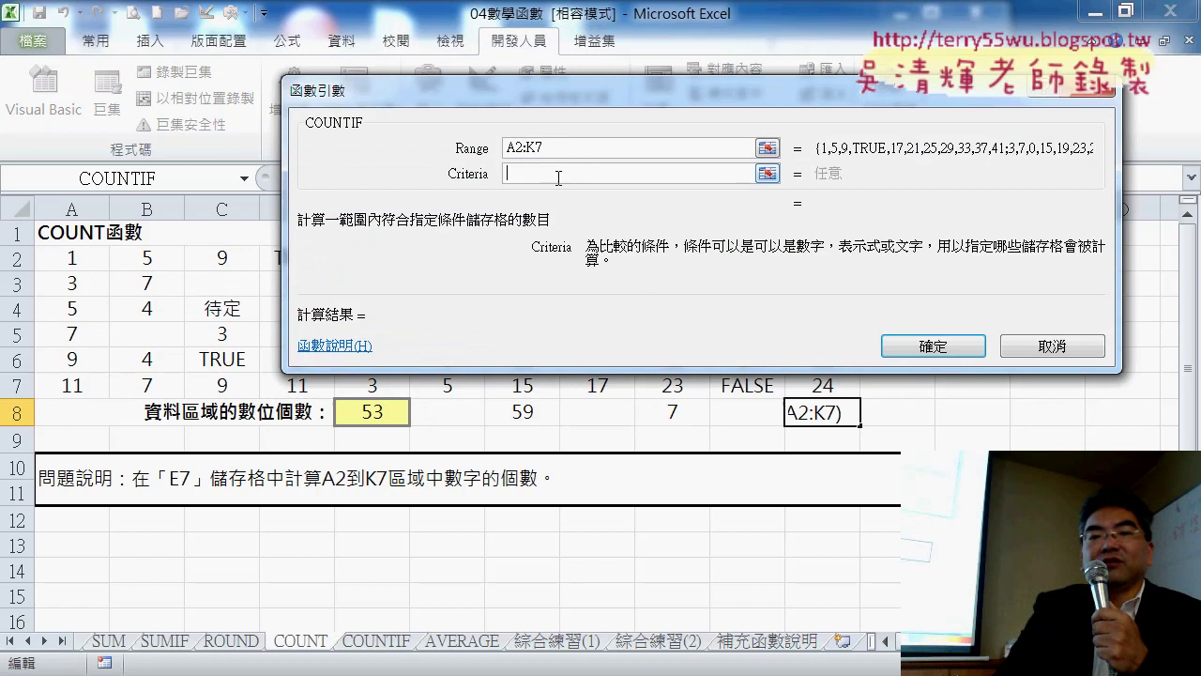
type(">")
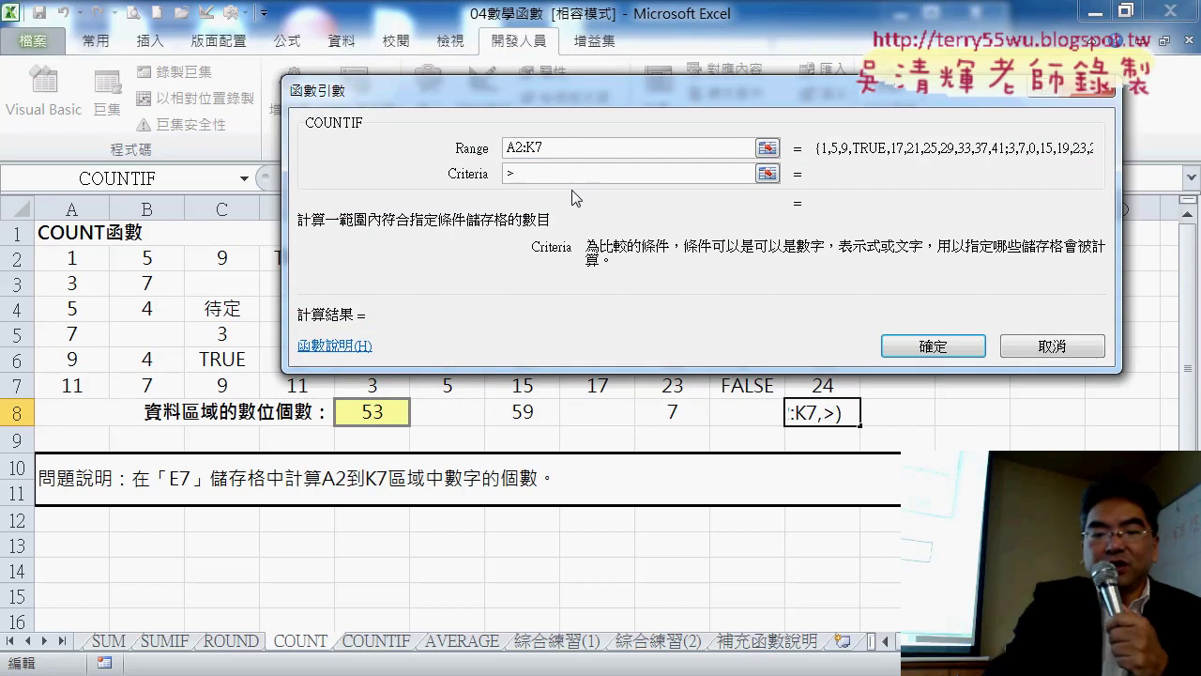
type("30")
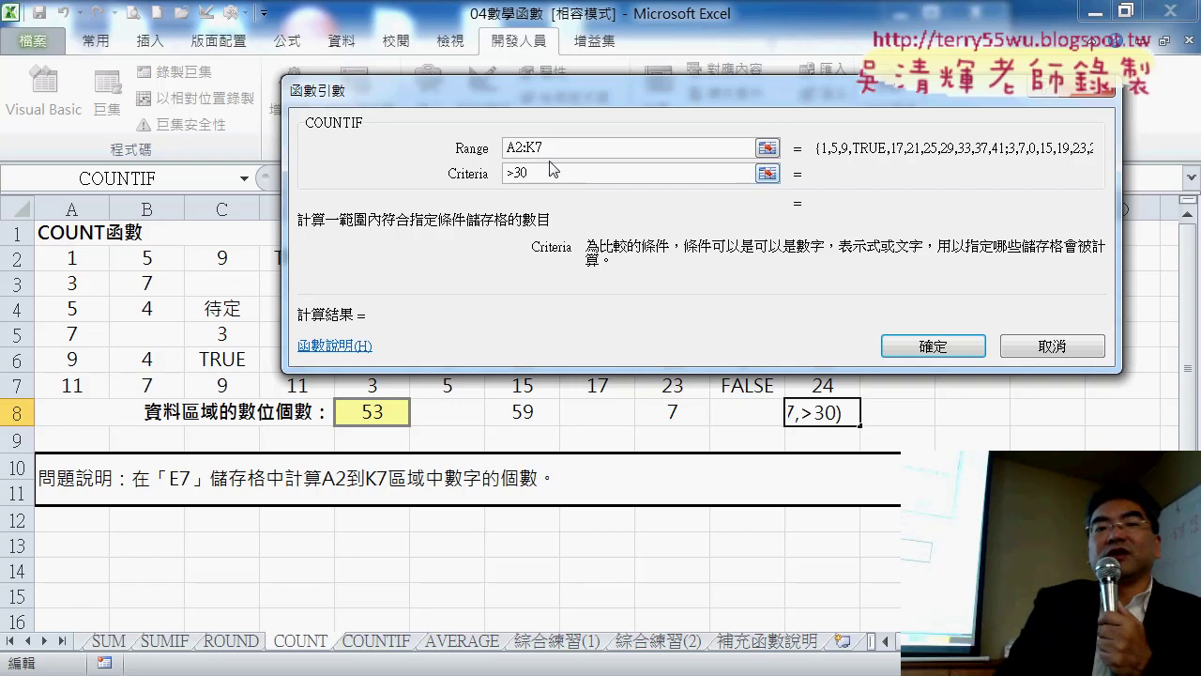
left_click(558, 145)
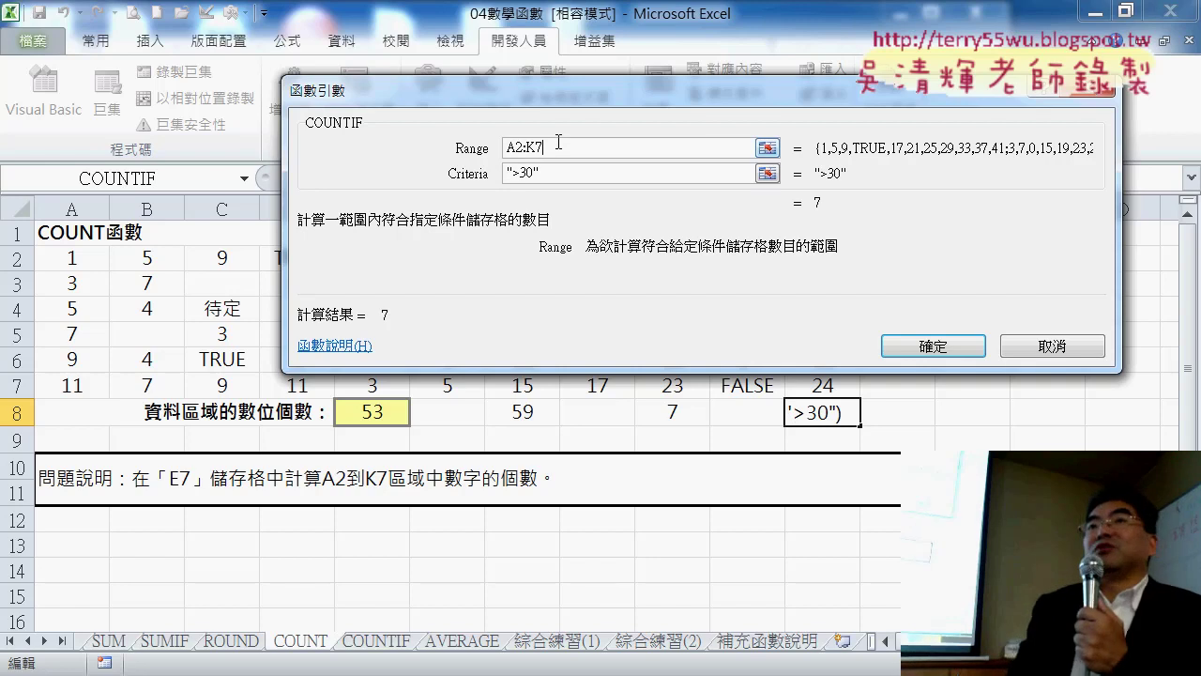
left_click(939, 348)
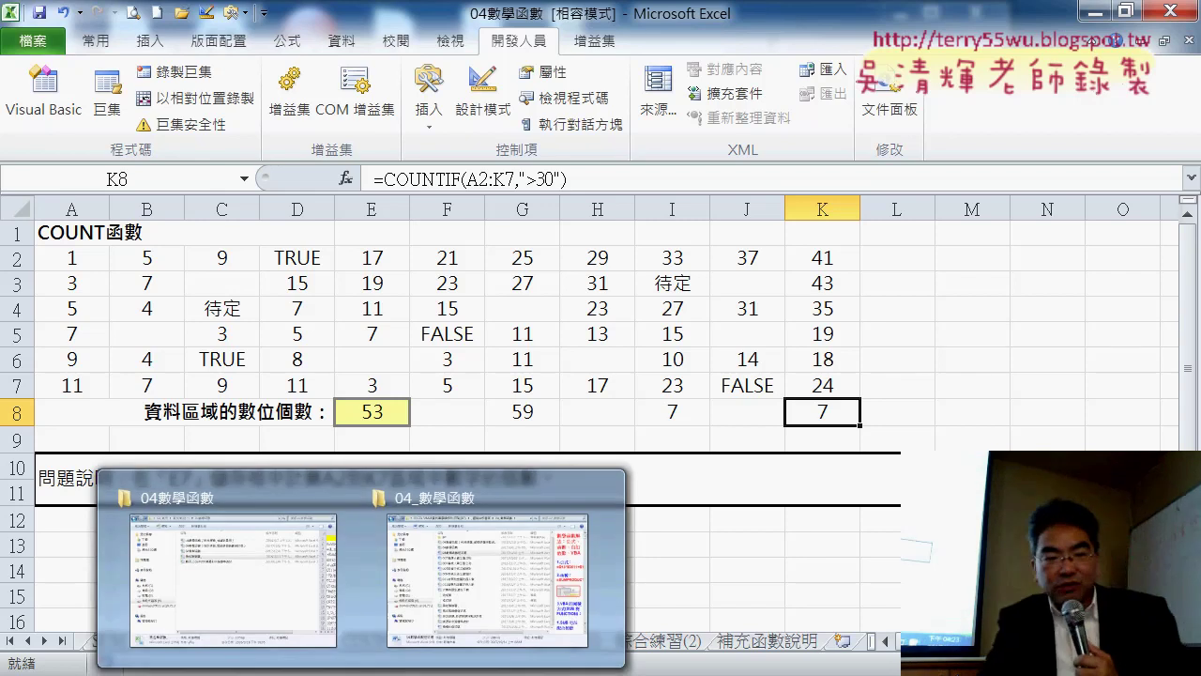
left_click(254, 608)
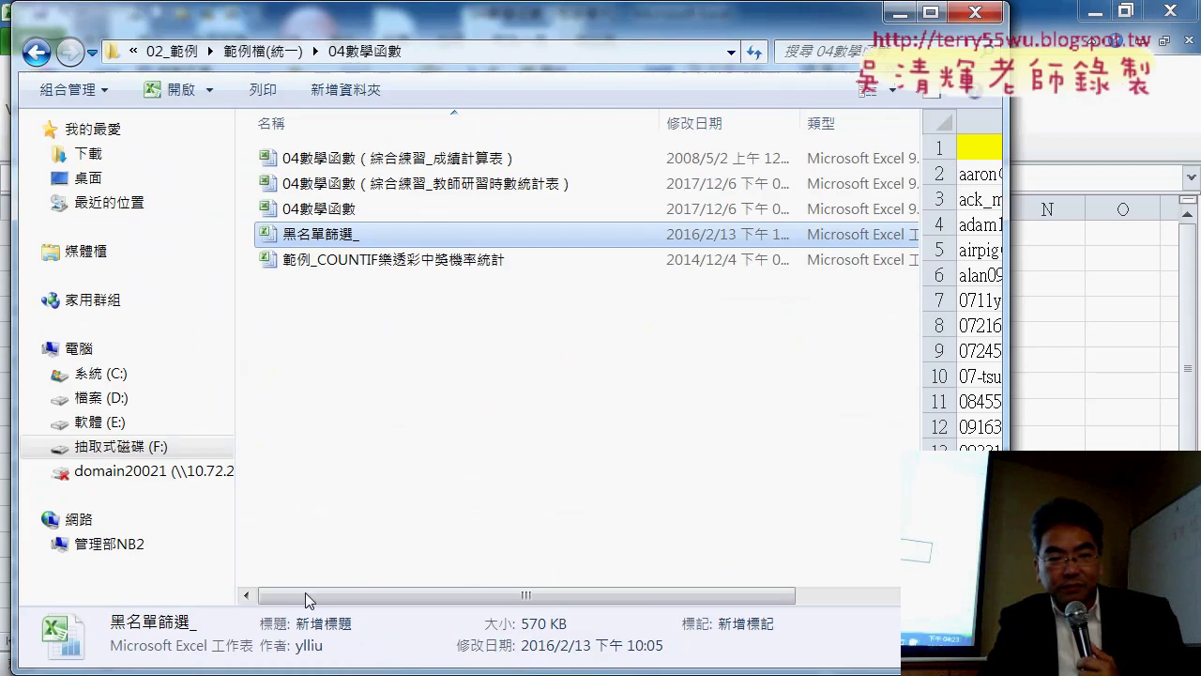
double_click(394, 233)
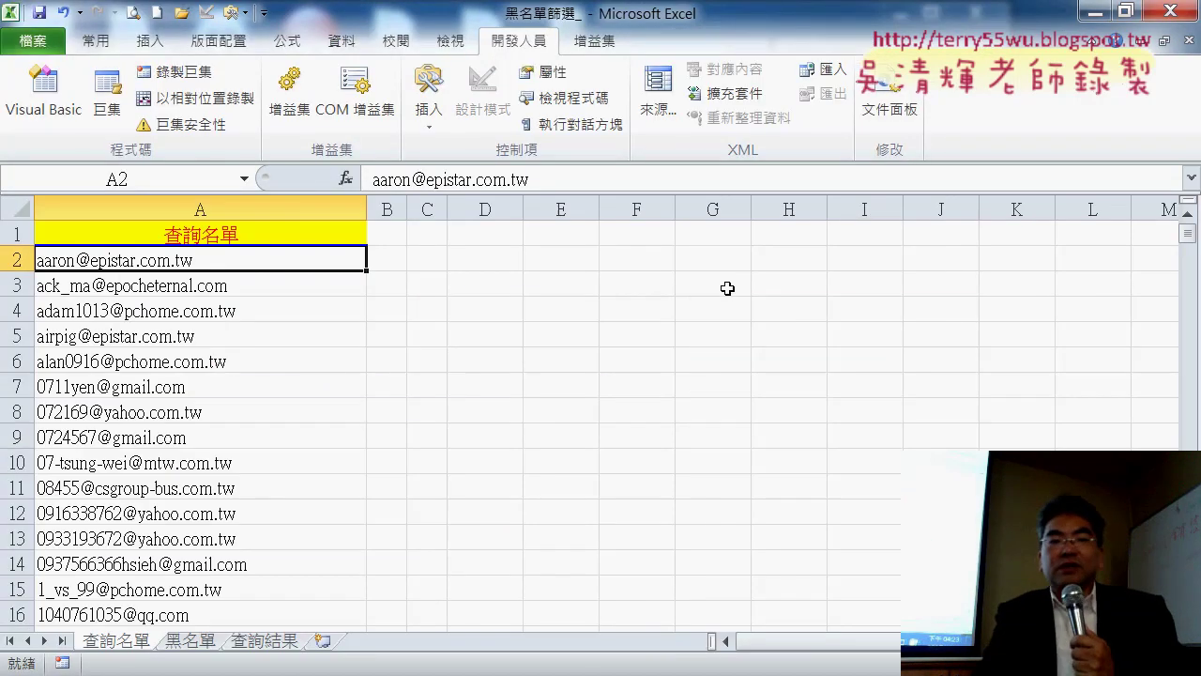
left_click(191, 641)
left_click(263, 643)
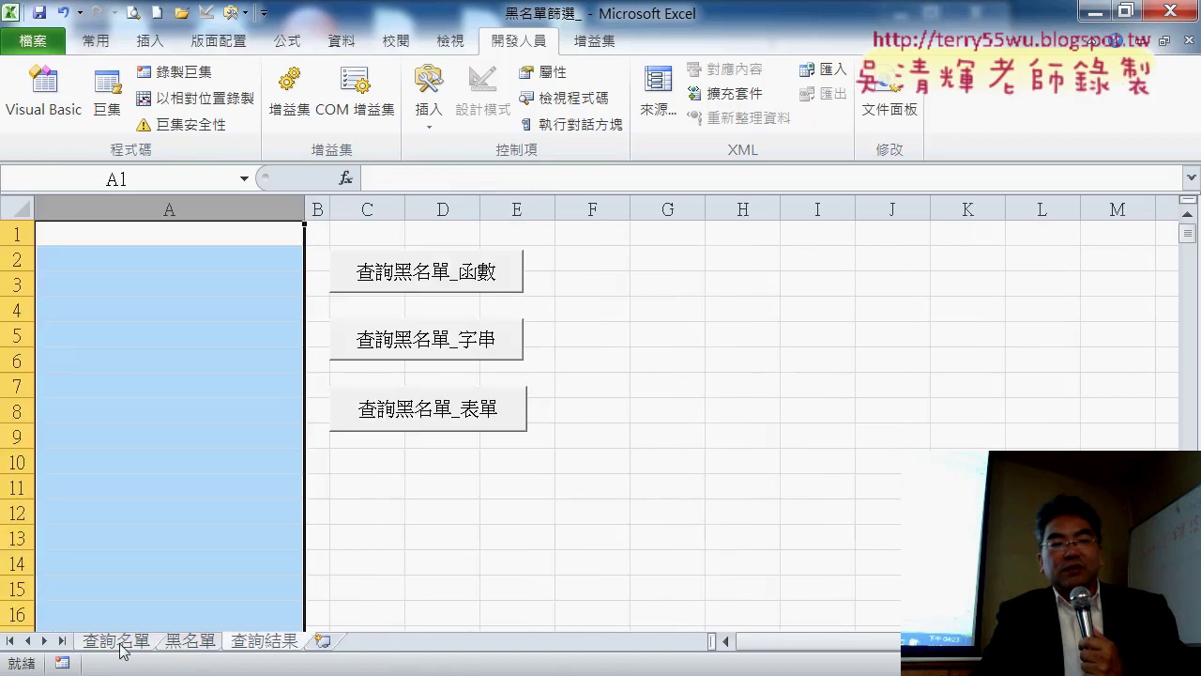
left_click(183, 644)
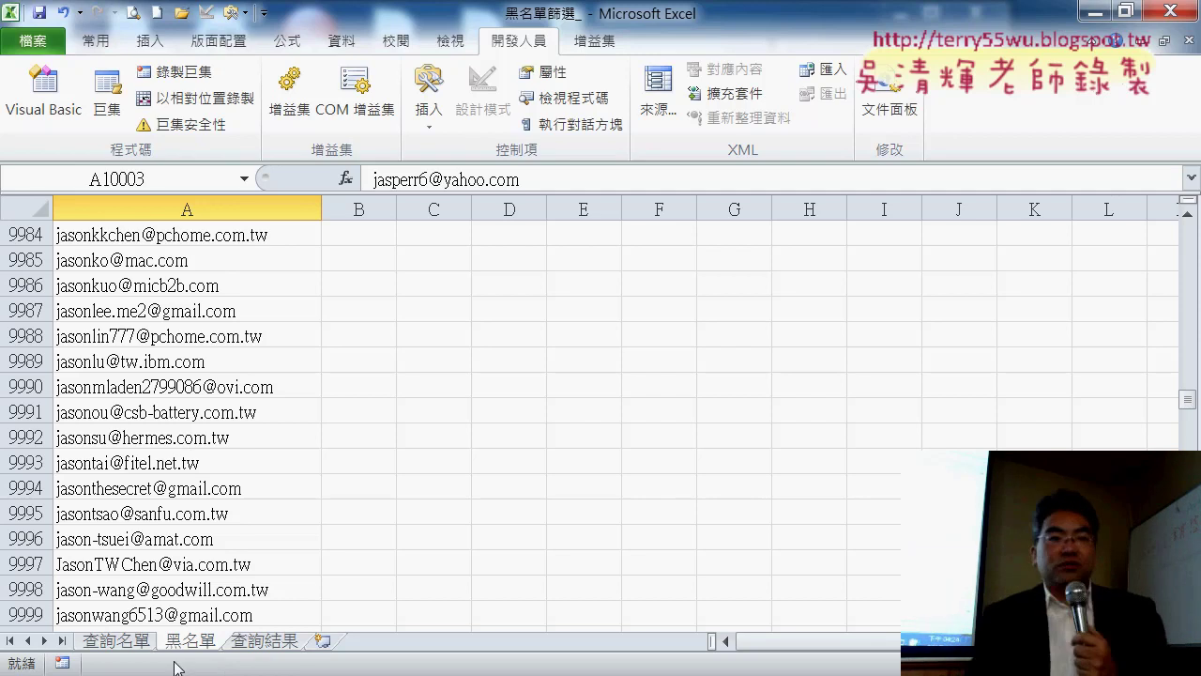
left_click(208, 242)
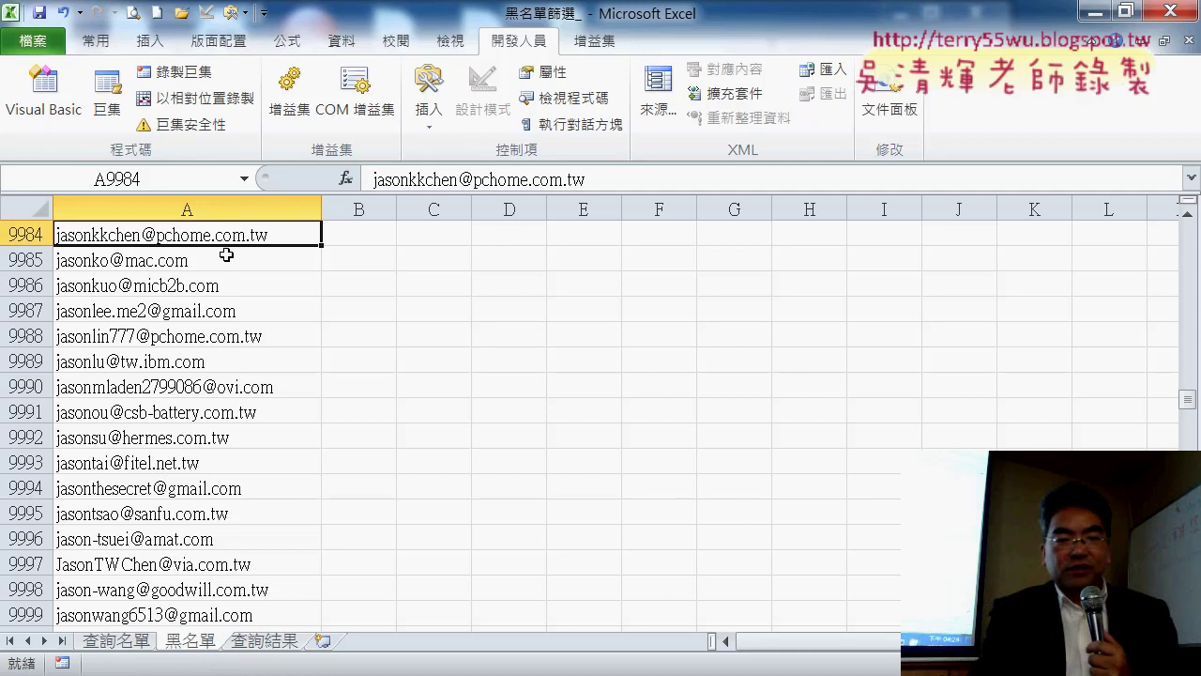
left_click(227, 255)
key("Down")
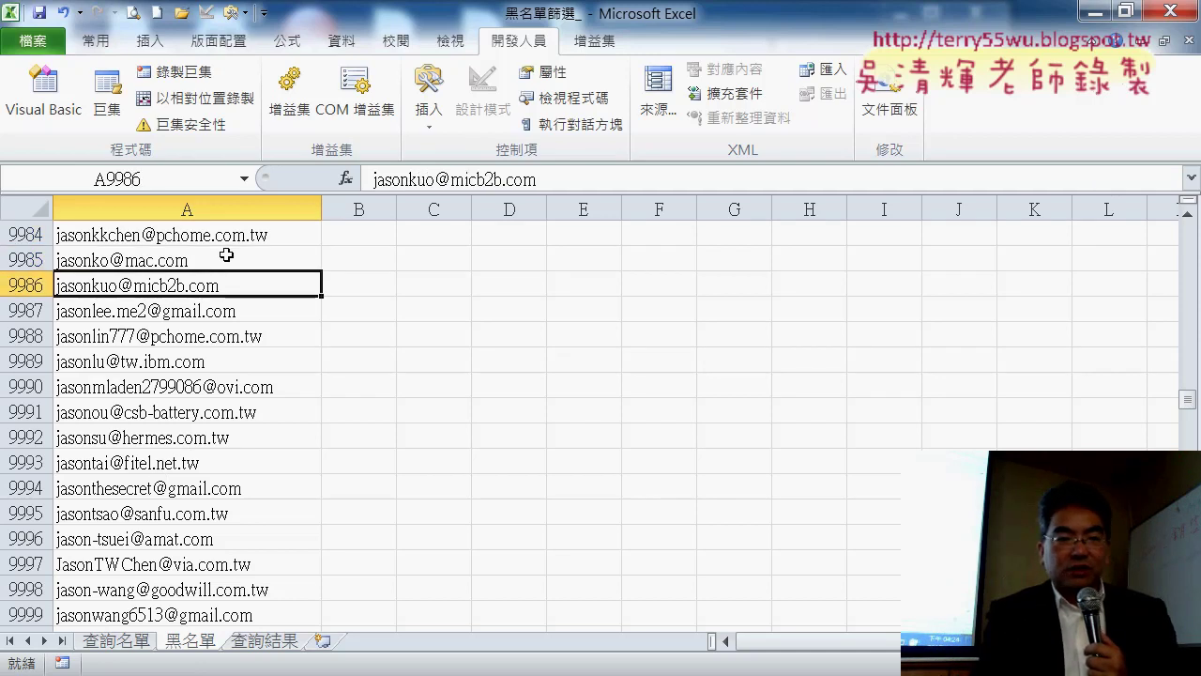
key("Down")
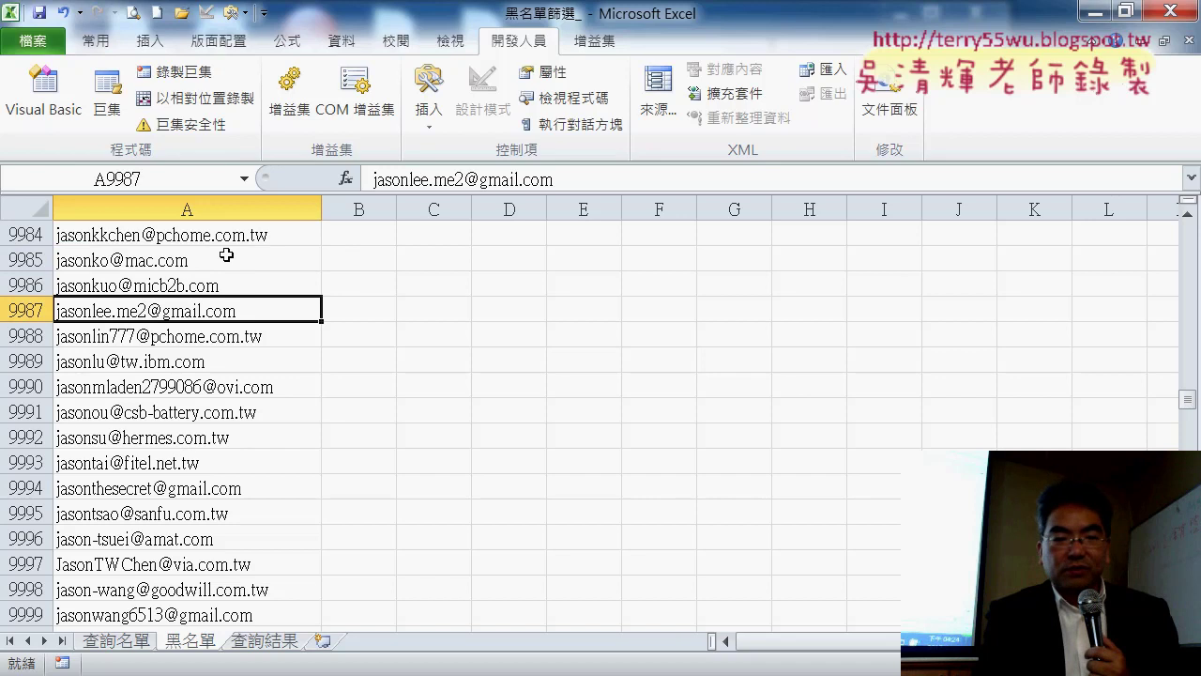
key("ctrl+Down")
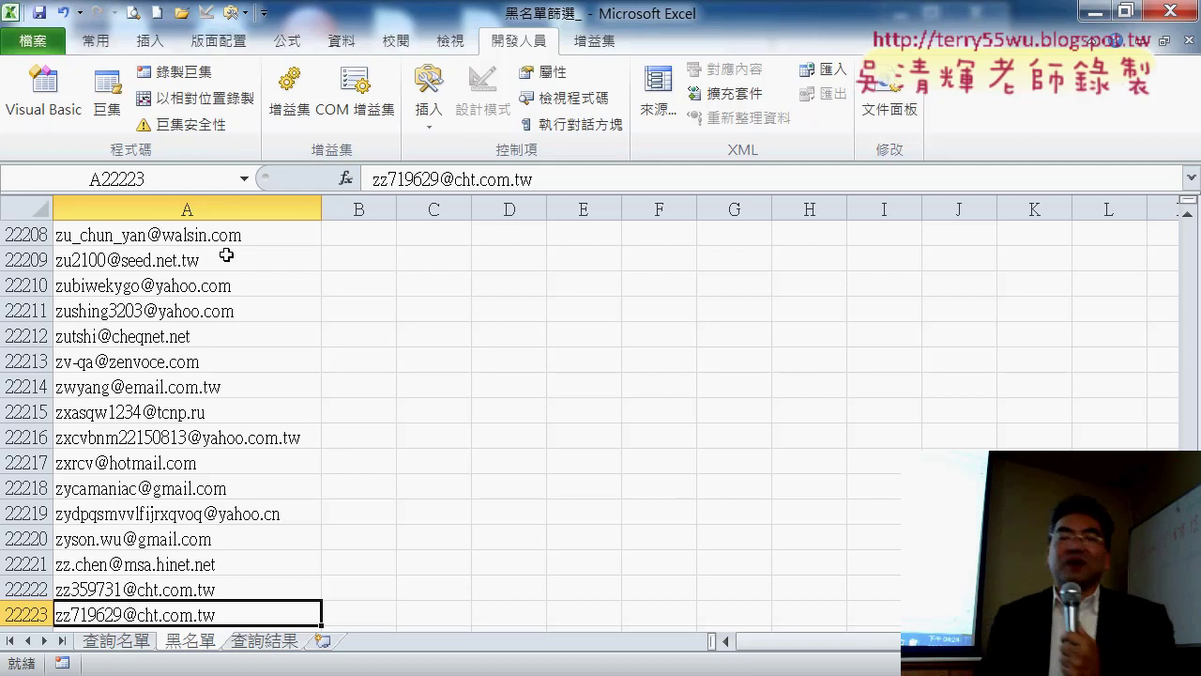
left_click(113, 641)
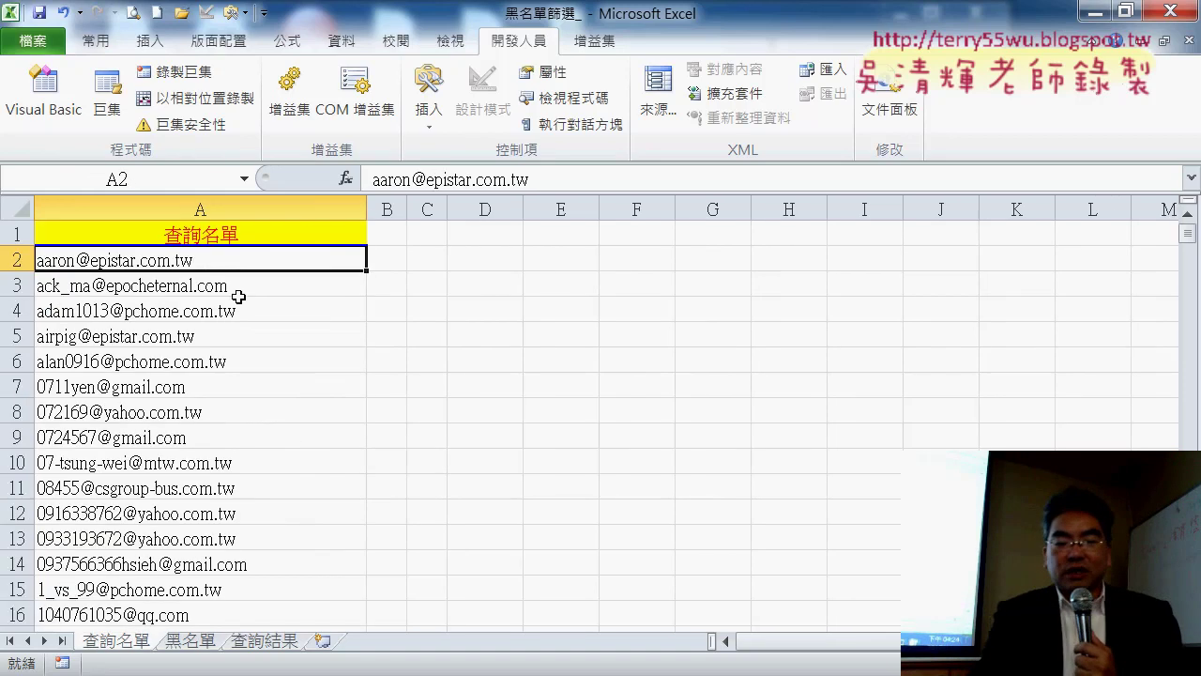
key("ctrl+Down")
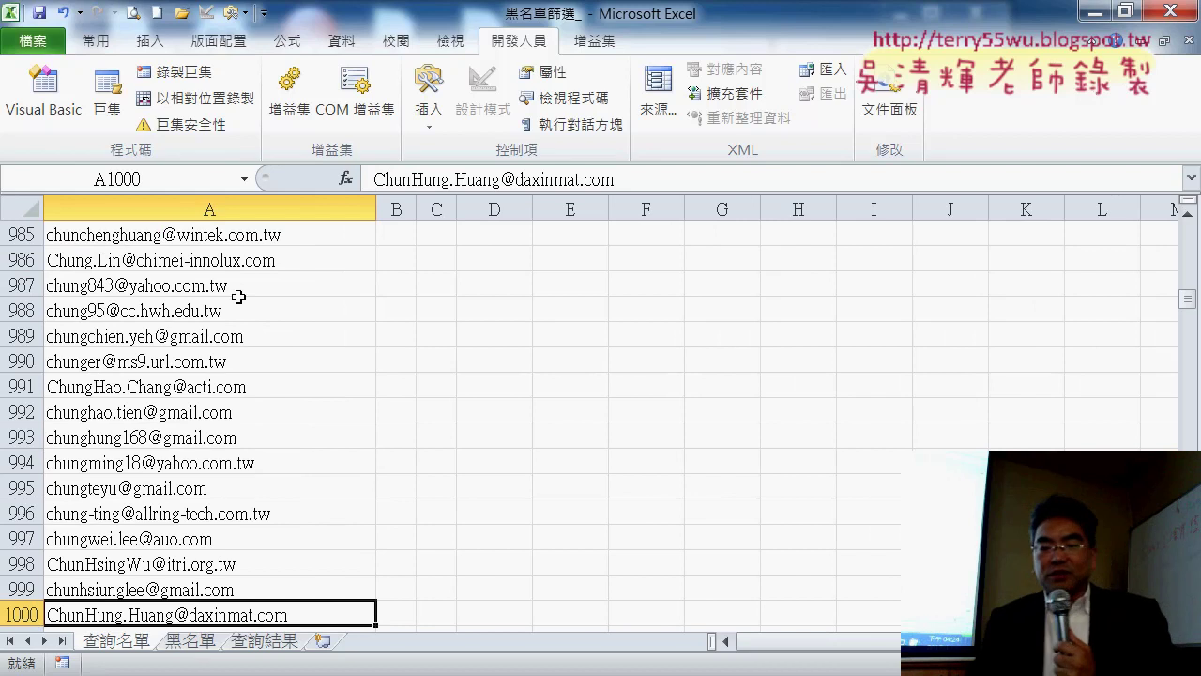
key("Down")
key("Down")
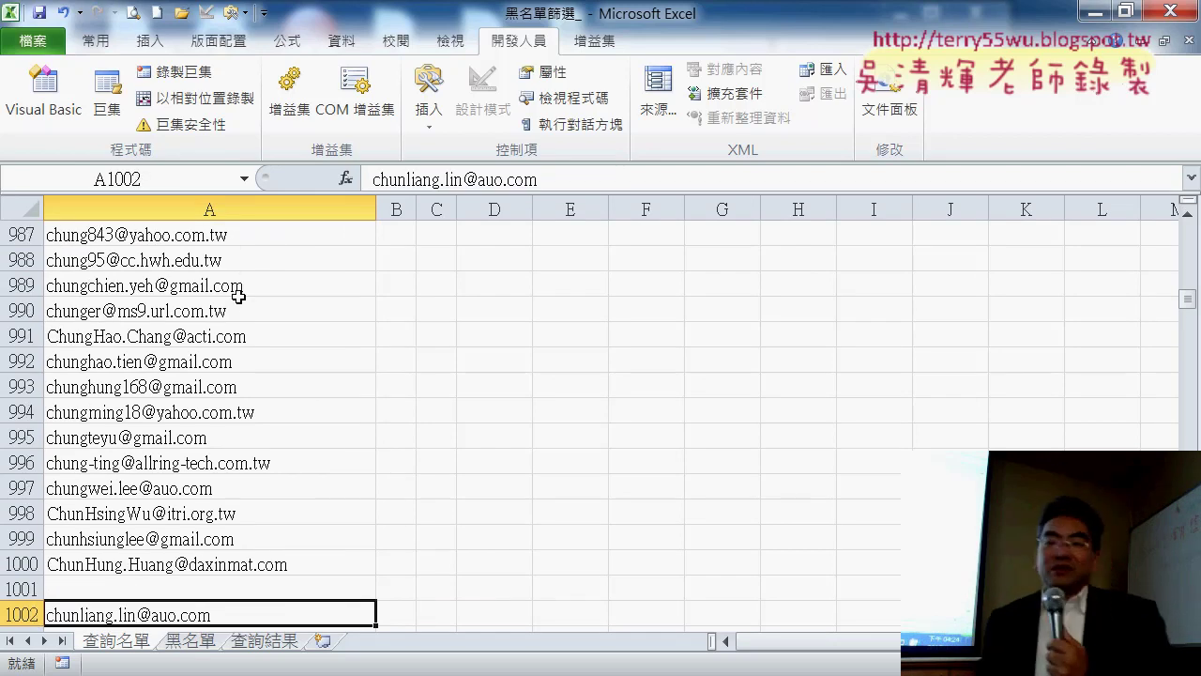
key("ctrl+Down")
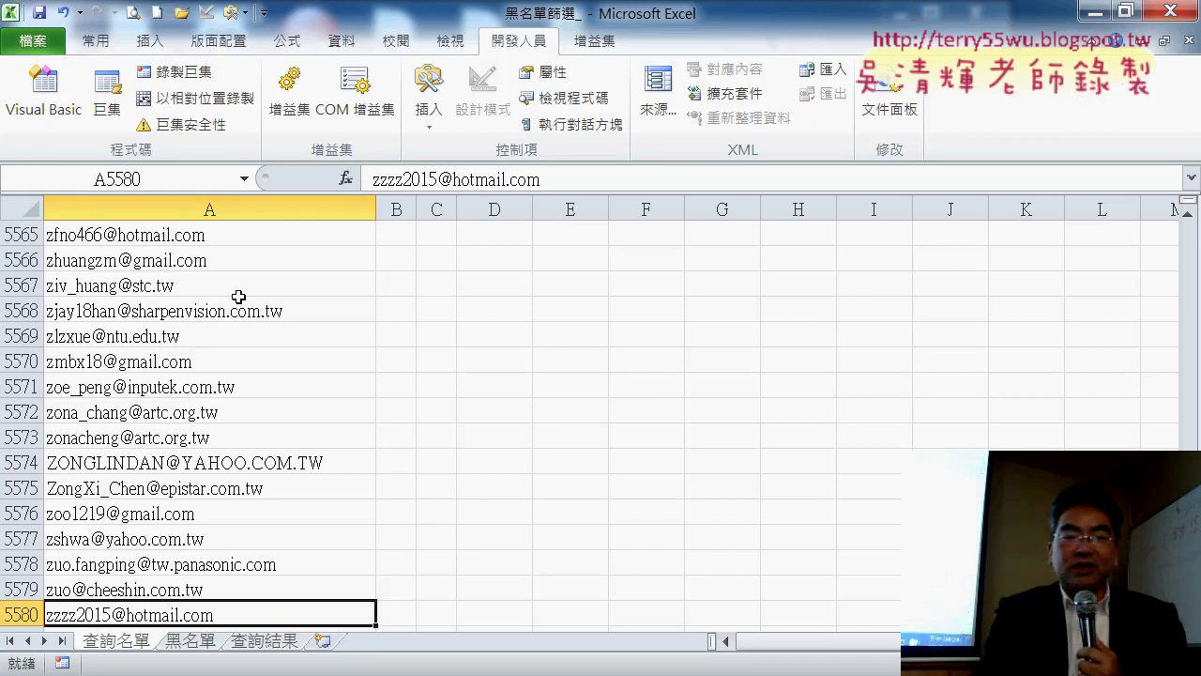
key("ctrl+Up")
key("ctrl+Up")
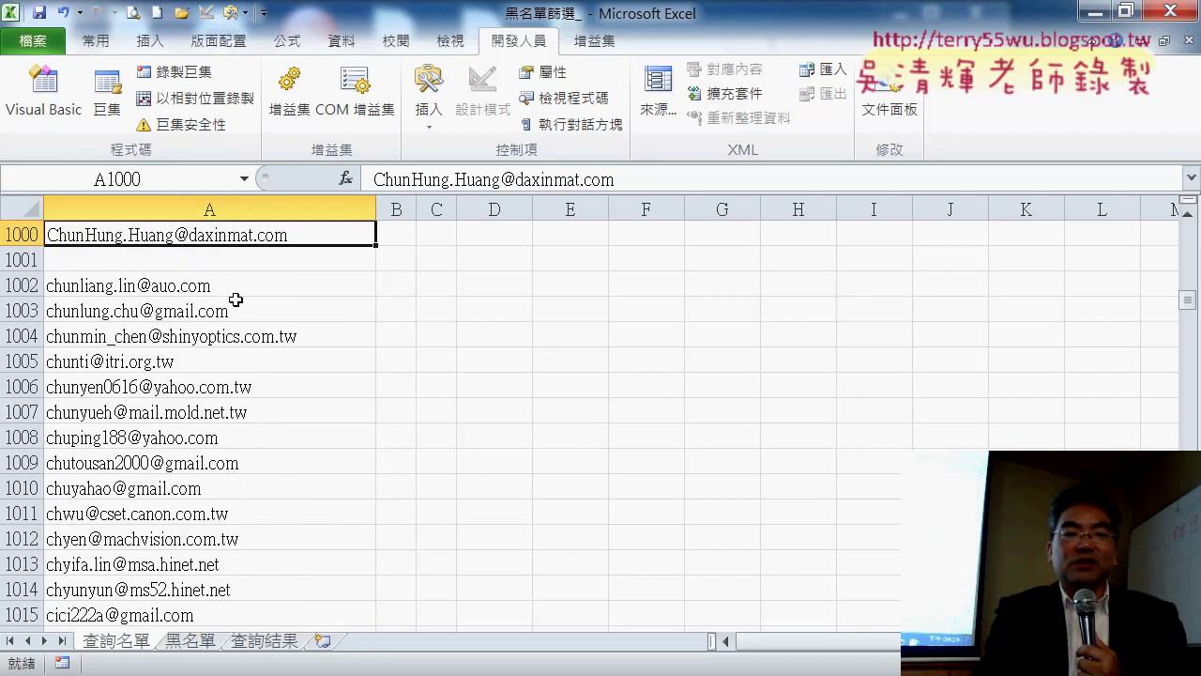
key("ctrl+Up")
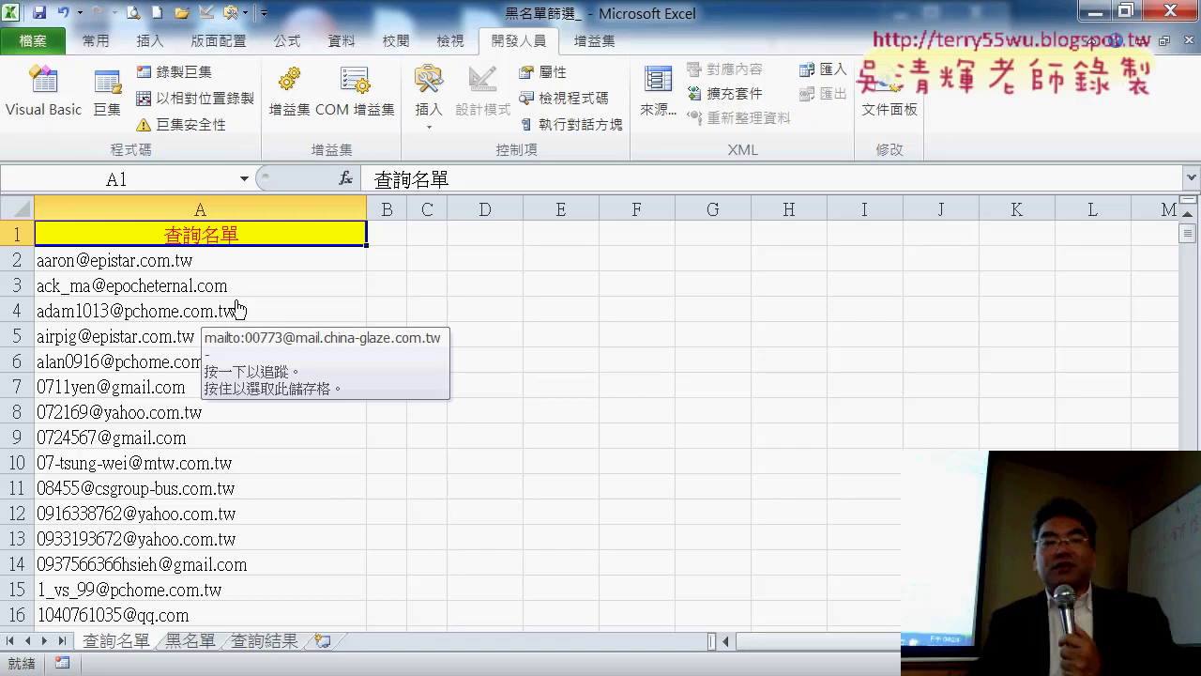
left_click(272, 644)
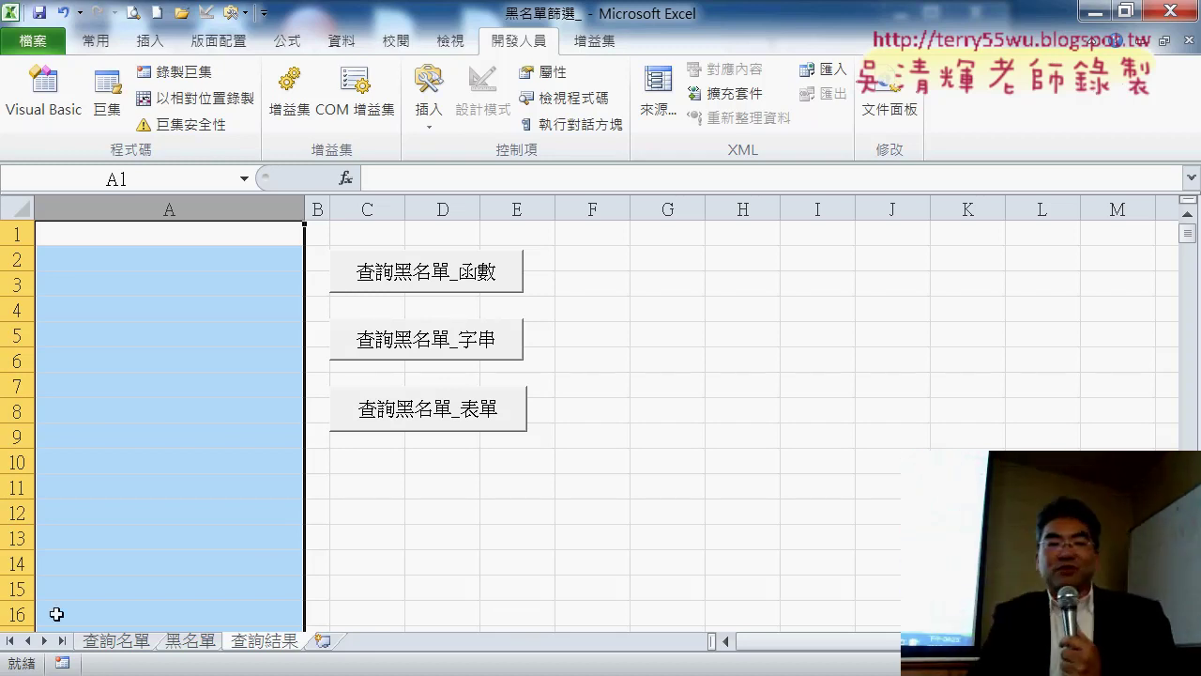
left_click(120, 642)
left_click(271, 643)
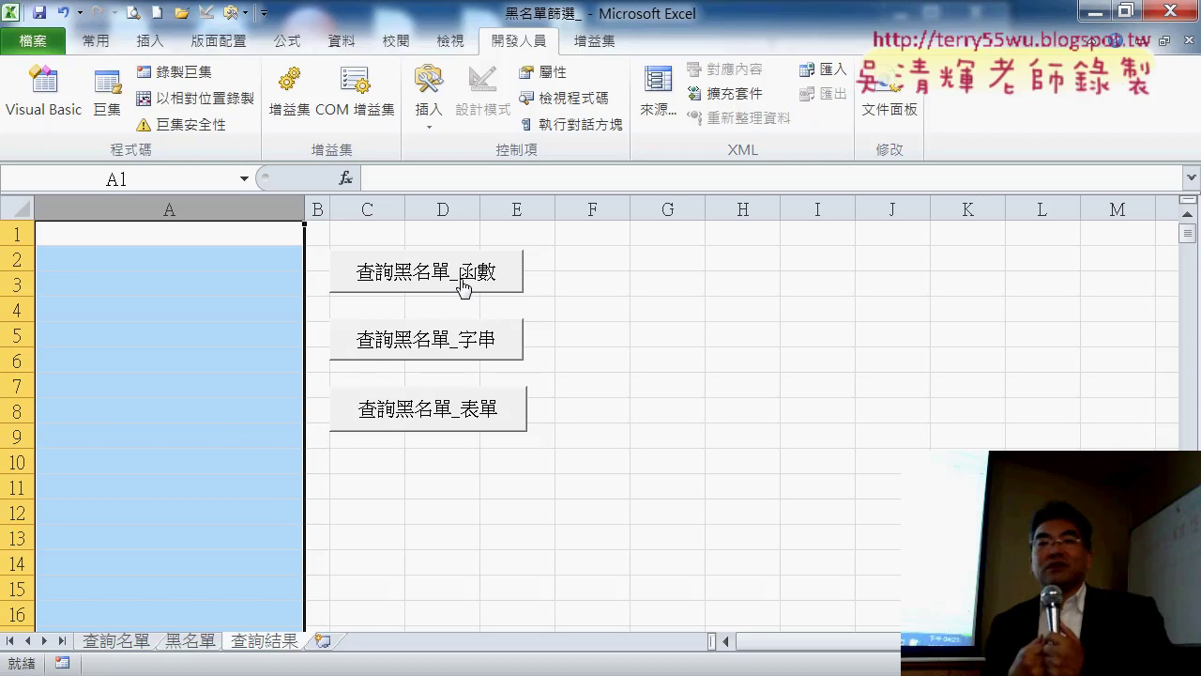
left_click(202, 647)
left_click(141, 646)
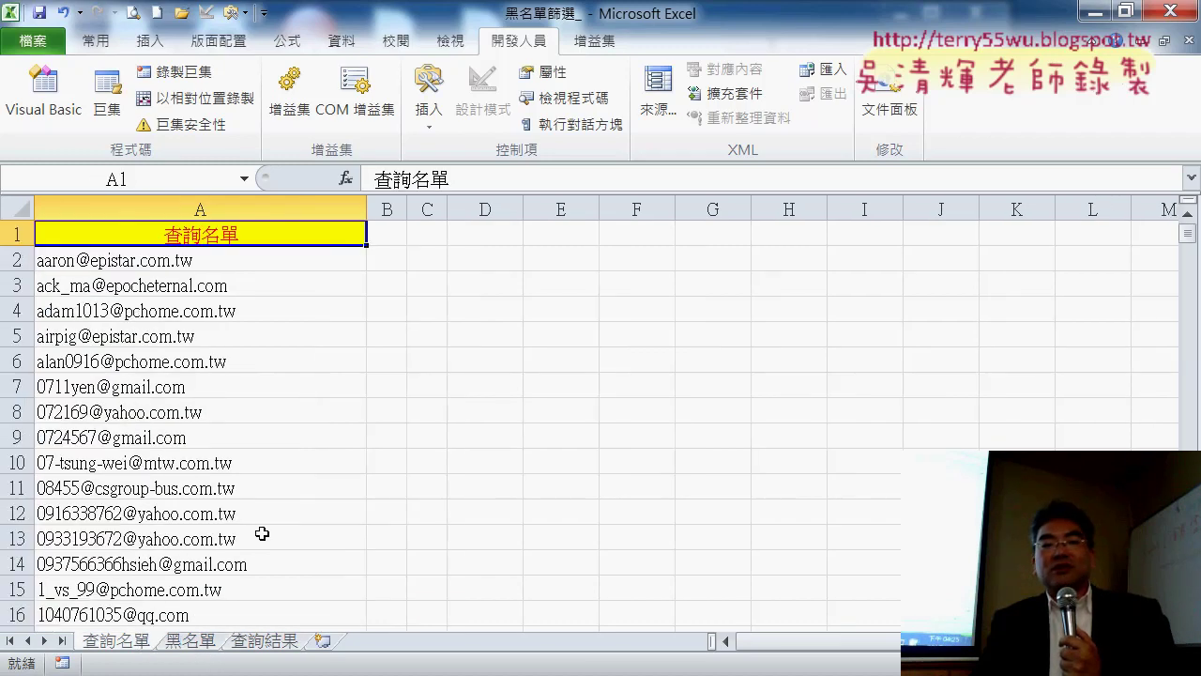
left_click(649, 256)
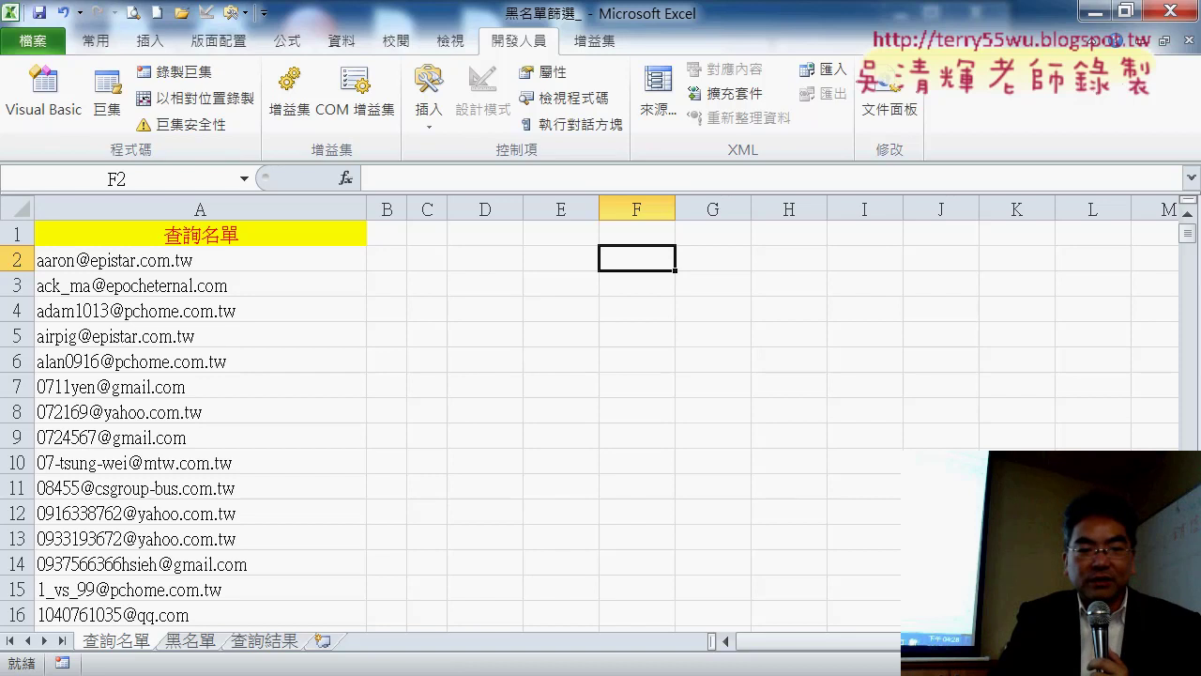
- Return to the 04數學函數 workbook's COUNT sheet showing the 53, 59, 7 and 7 counts
left_click(234, 582)
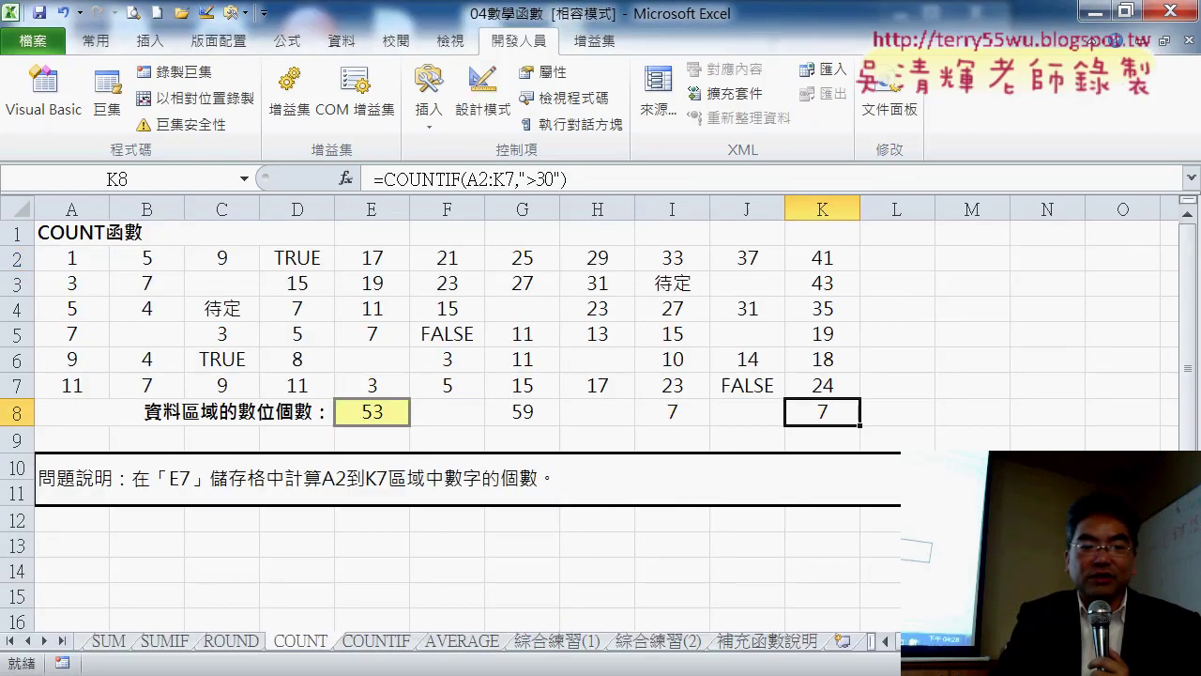
key("alt+Tab")
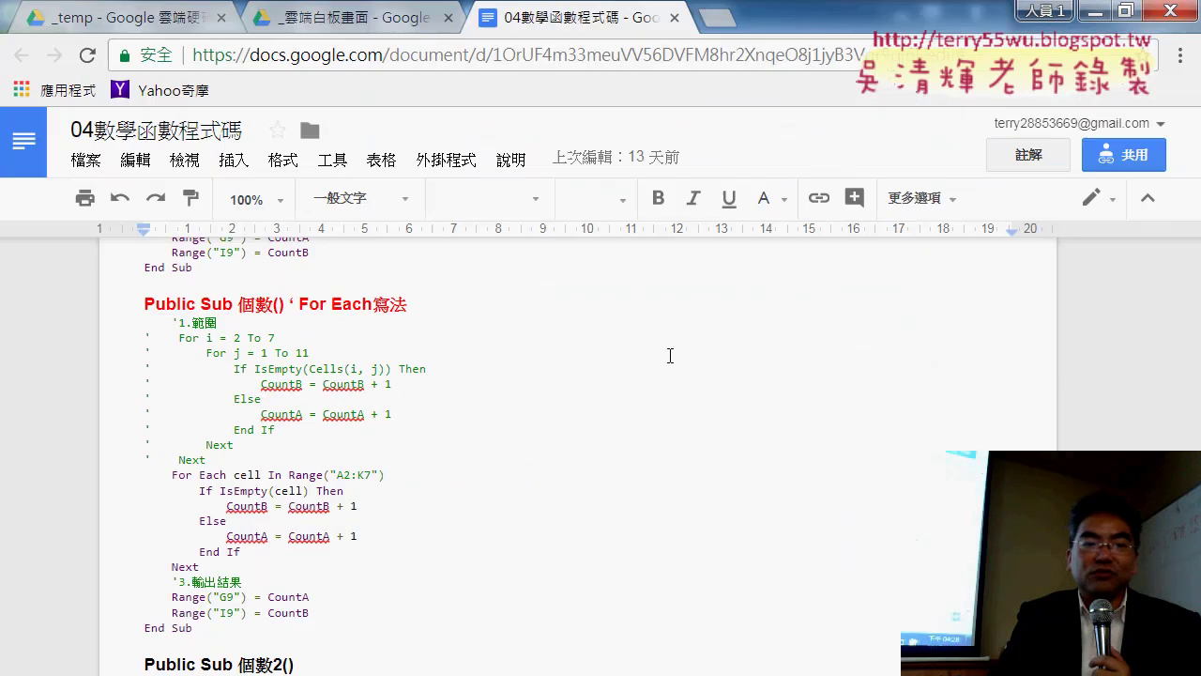
key("alt+Tab")
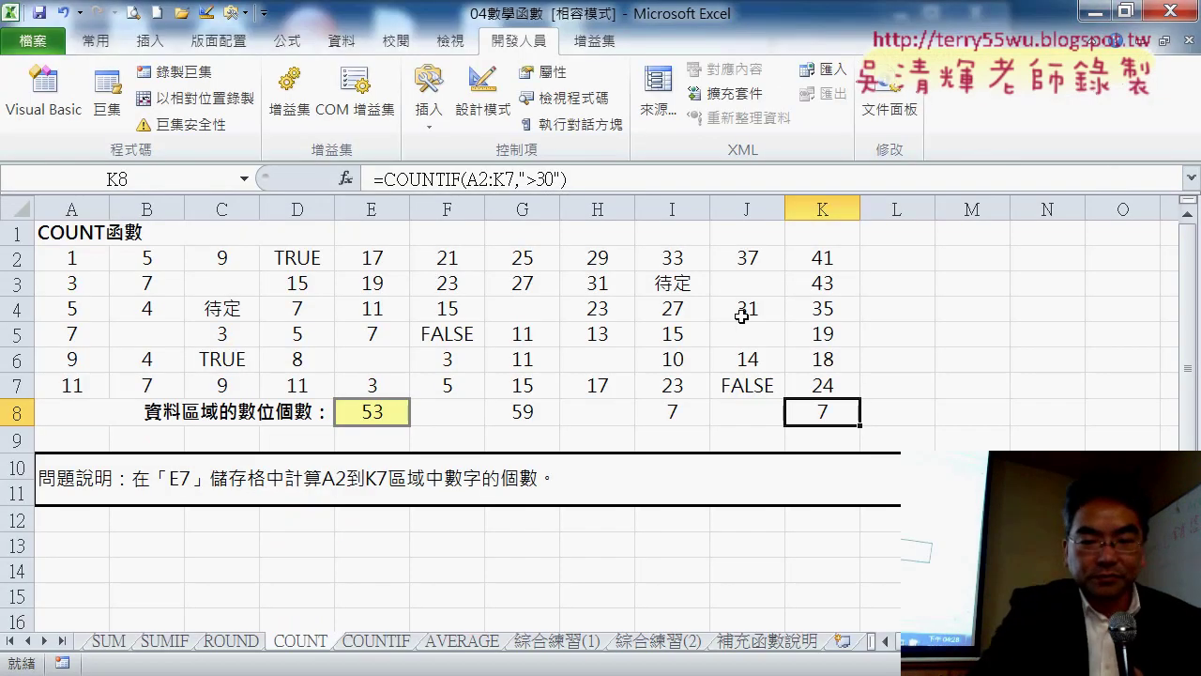